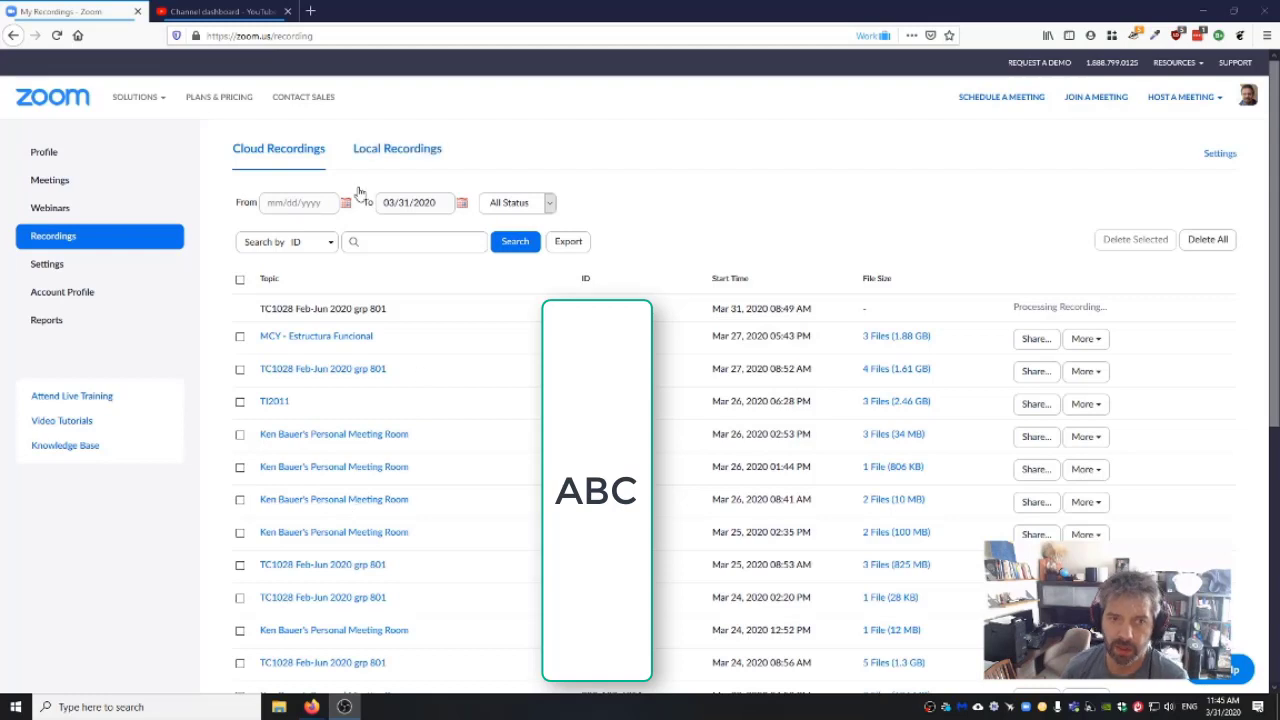
Step: From the refreshed Zoom cloud recordings list, download the gallery-view shared screen file of the March 31 TC1028 Feb-Jun 2020 grp 801 recording
mouse_move(148, 97)
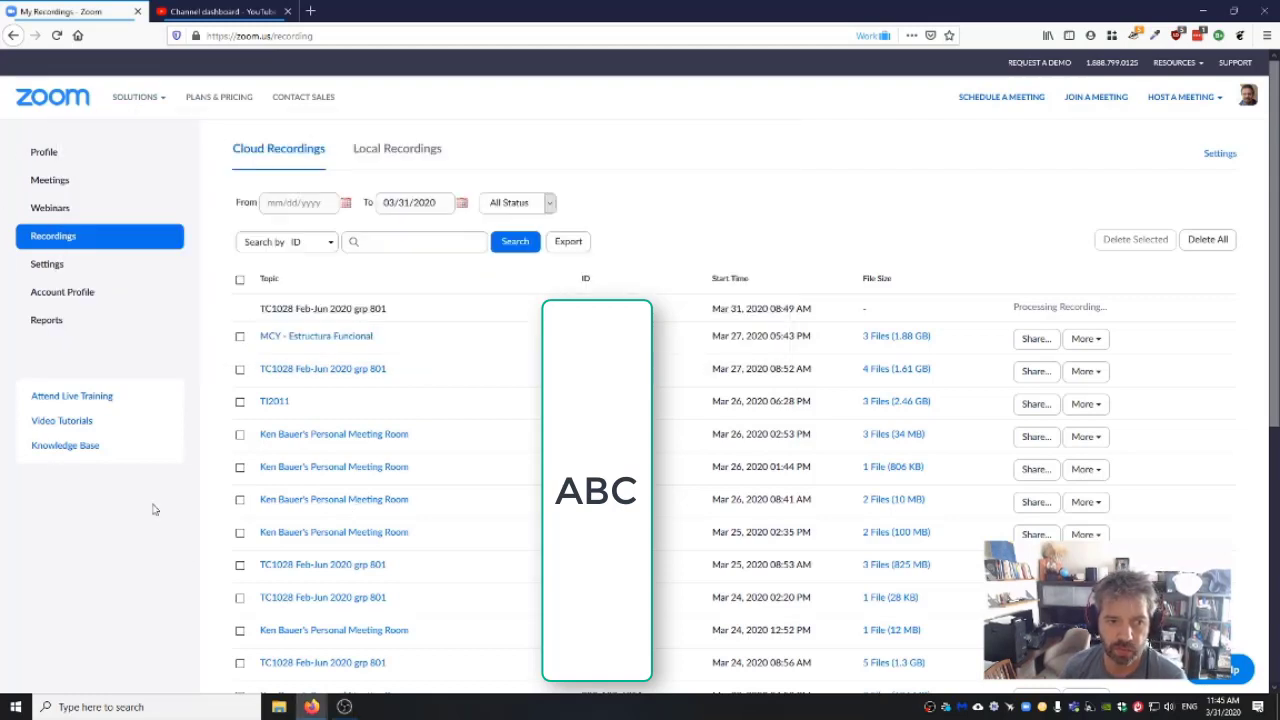
left_click(53, 36)
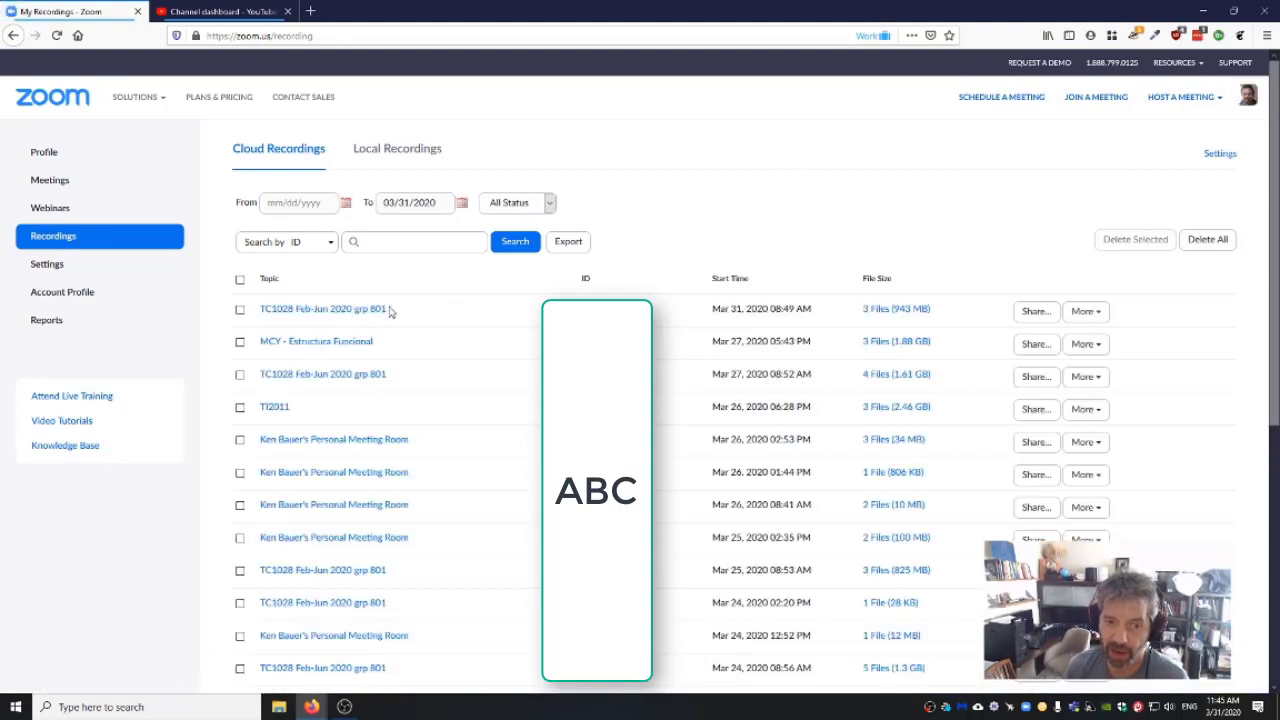
left_click(322, 312)
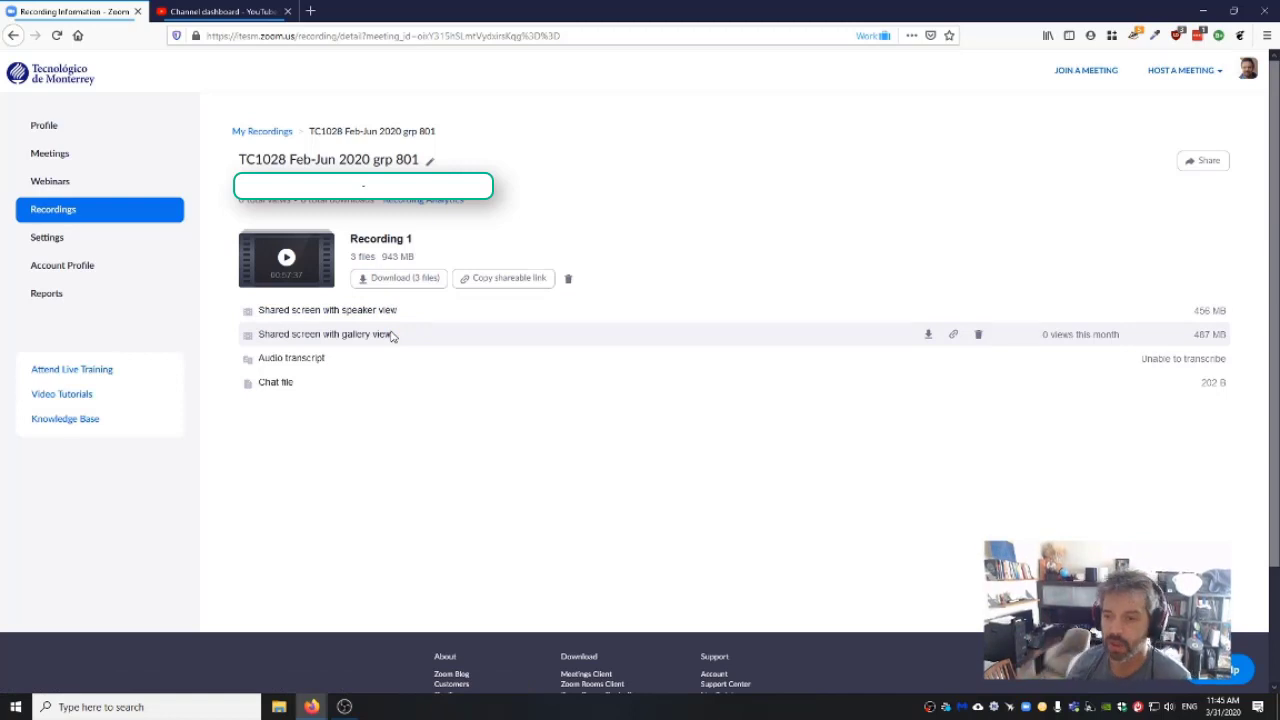
left_click(955, 337)
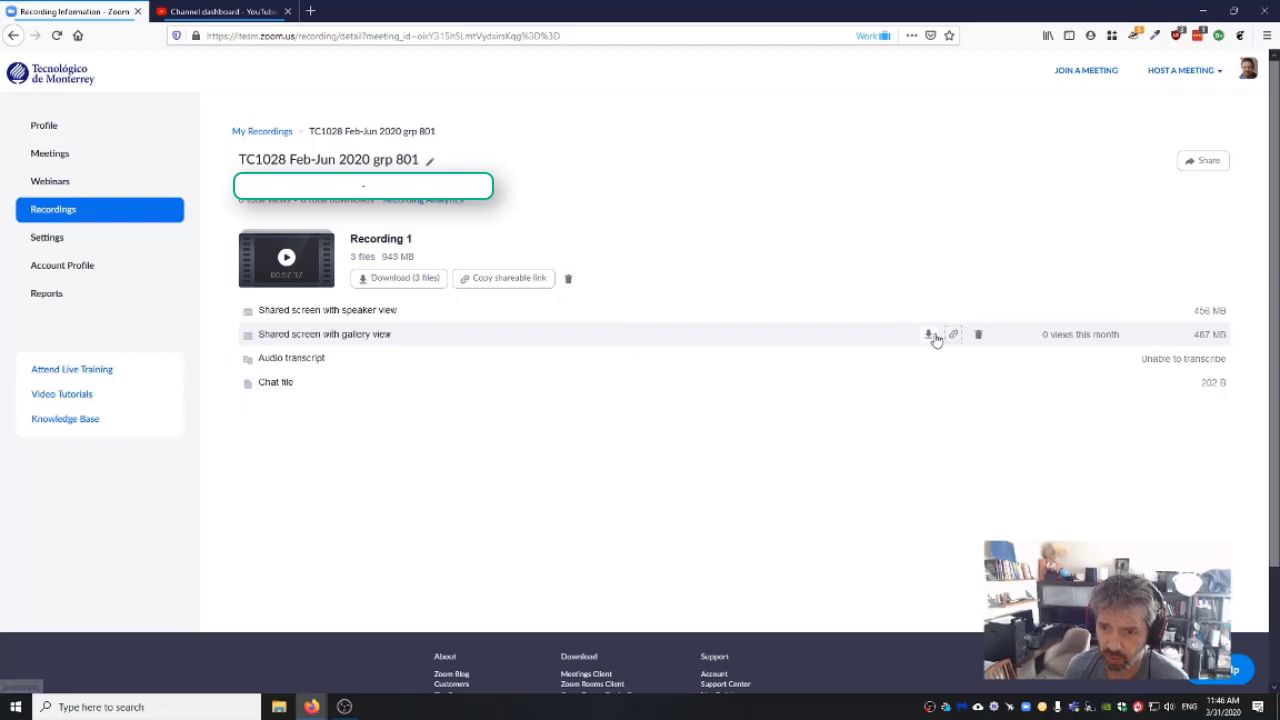
left_click(928, 336)
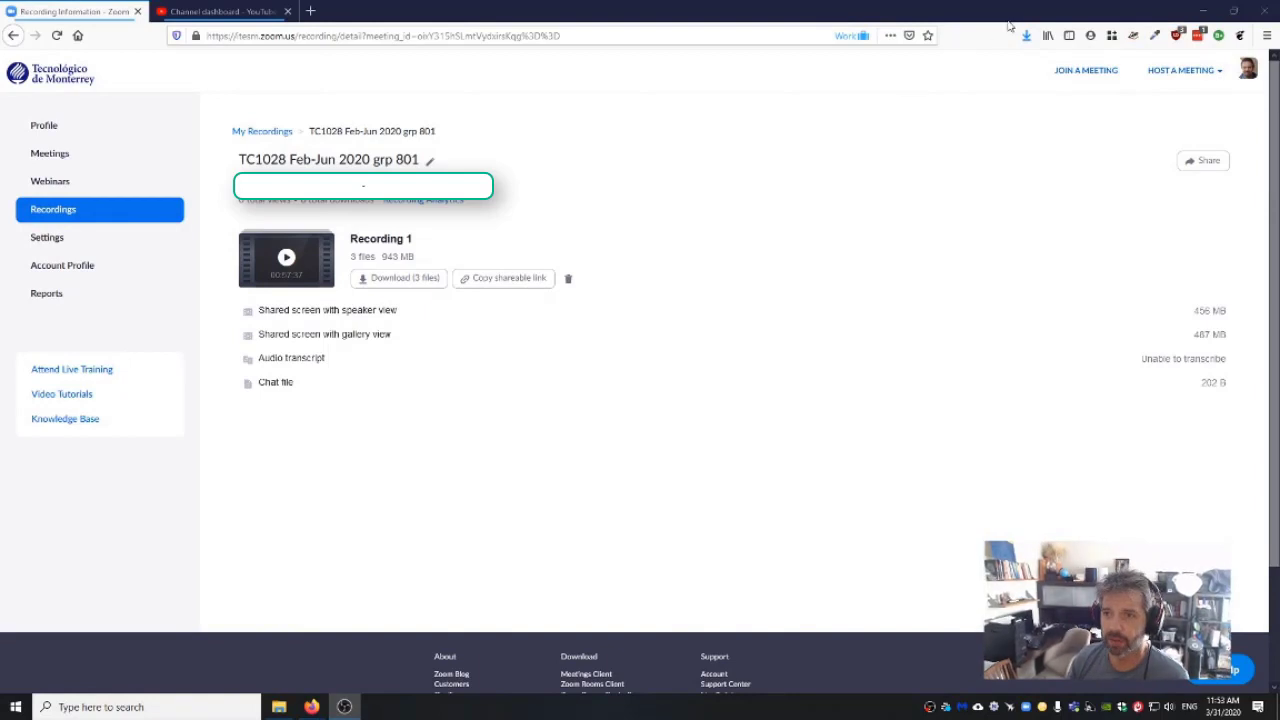
Step: Open the folder containing the downloaded recording from the browser's download list
left_click(1026, 35)
left_click(765, 196)
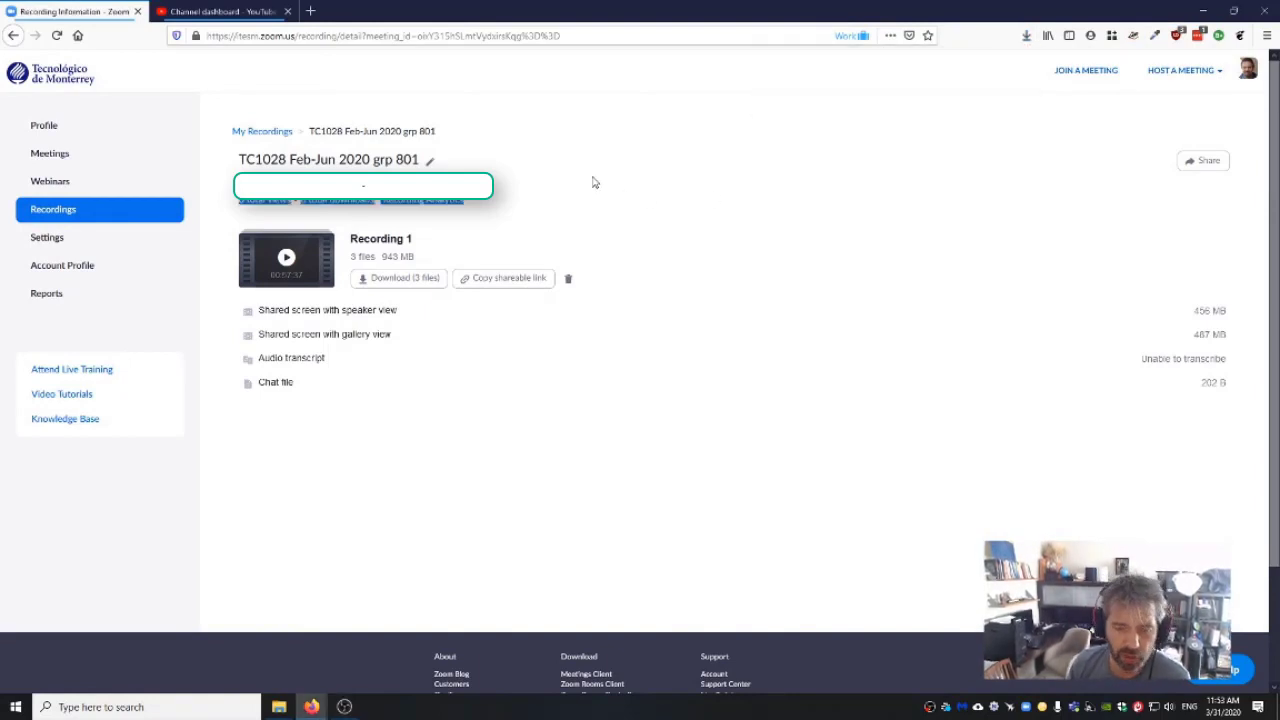
mouse_move(457, 329)
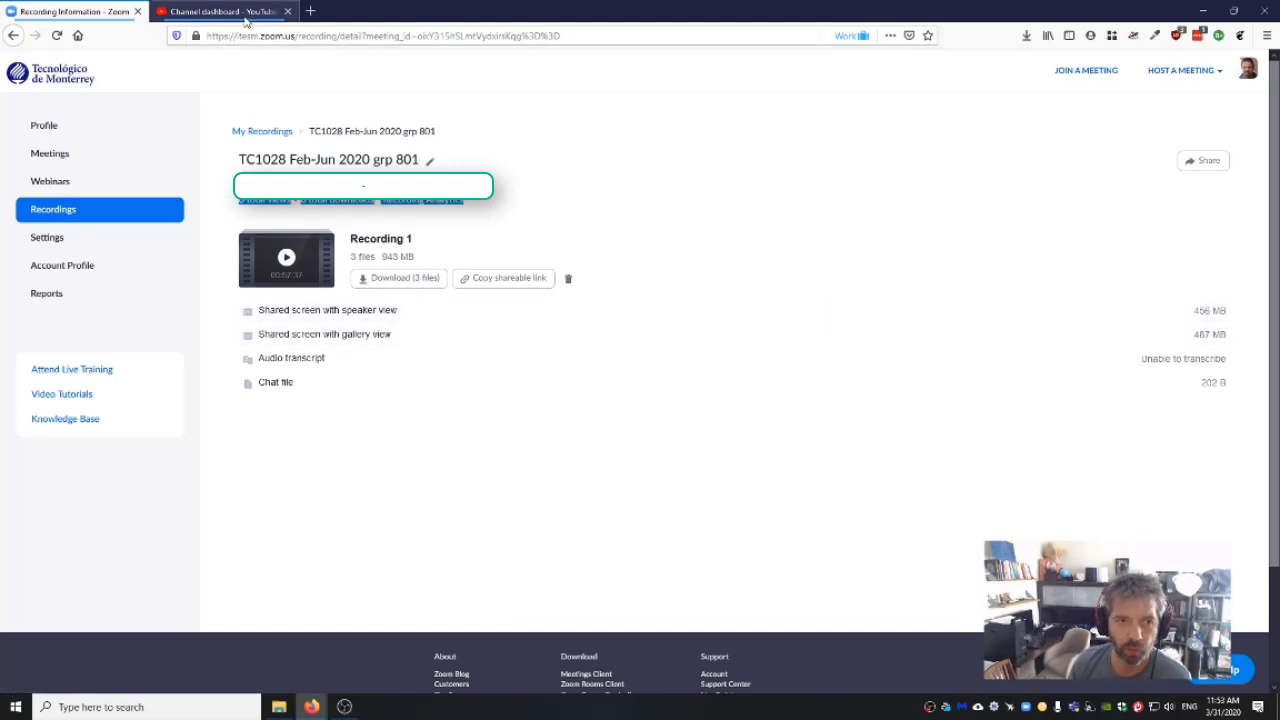
Step: Switch to YouTube Studio, reload it, and open the TC1028 Spring 2020 group 801, Session 12 video's details in a new tab
left_click(222, 11)
left_click_drag(309, 36, 751, 102)
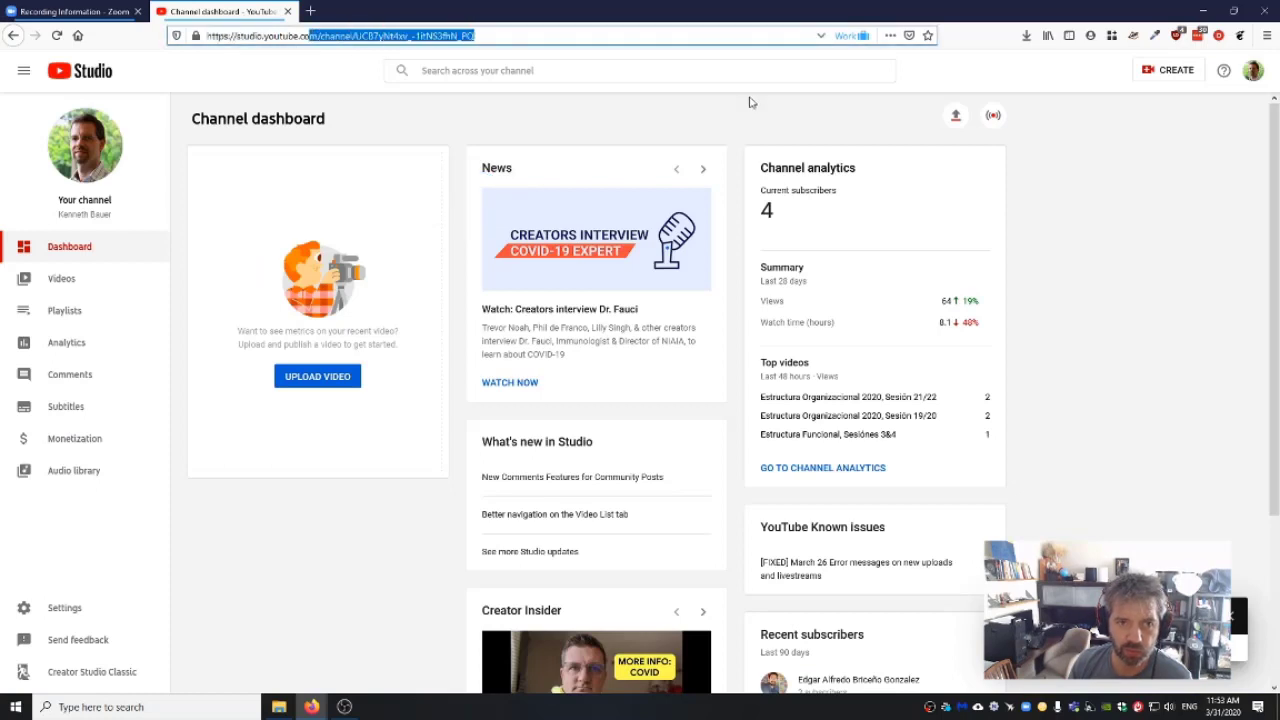
key("BackSpace")
key("Return")
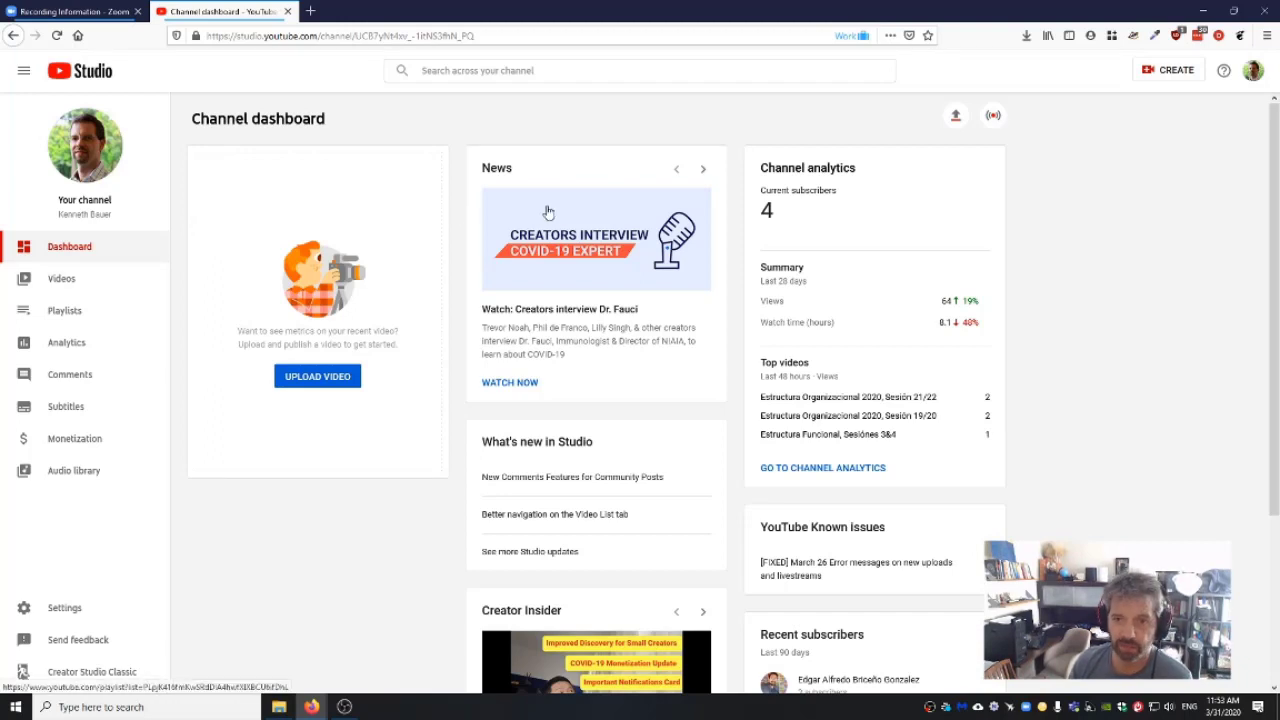
left_click(86, 278)
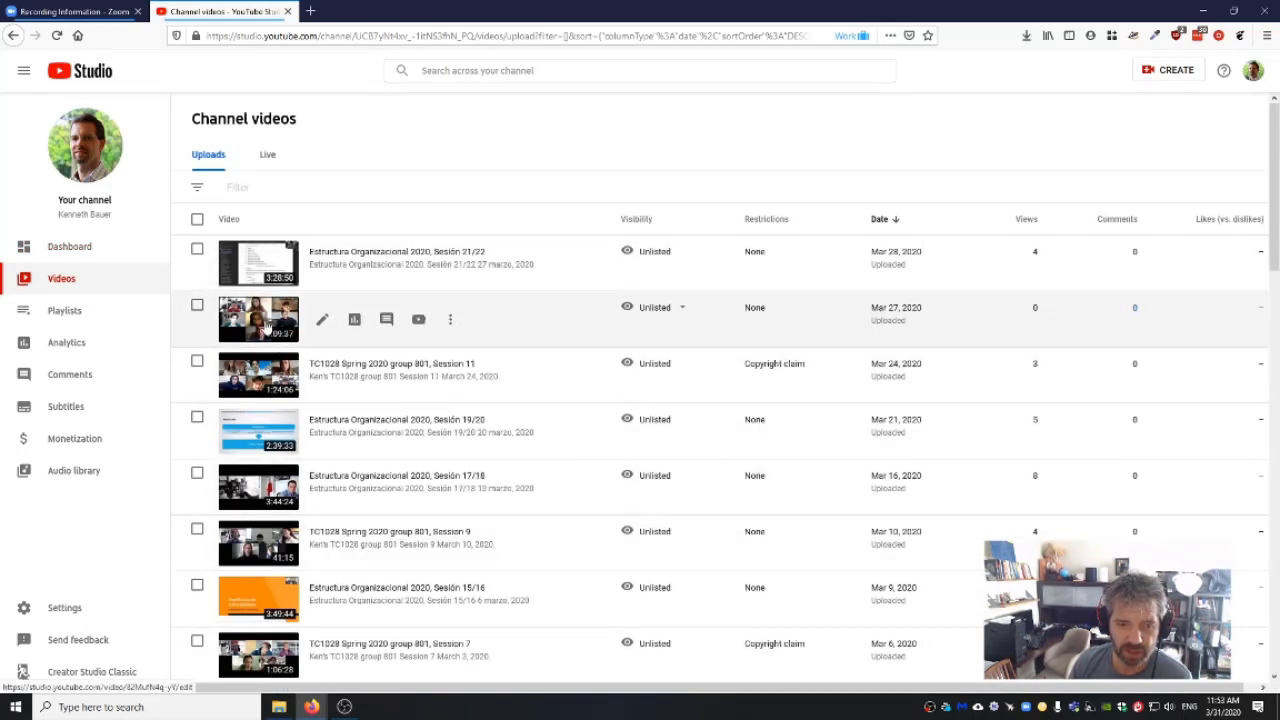
middle_click(279, 313)
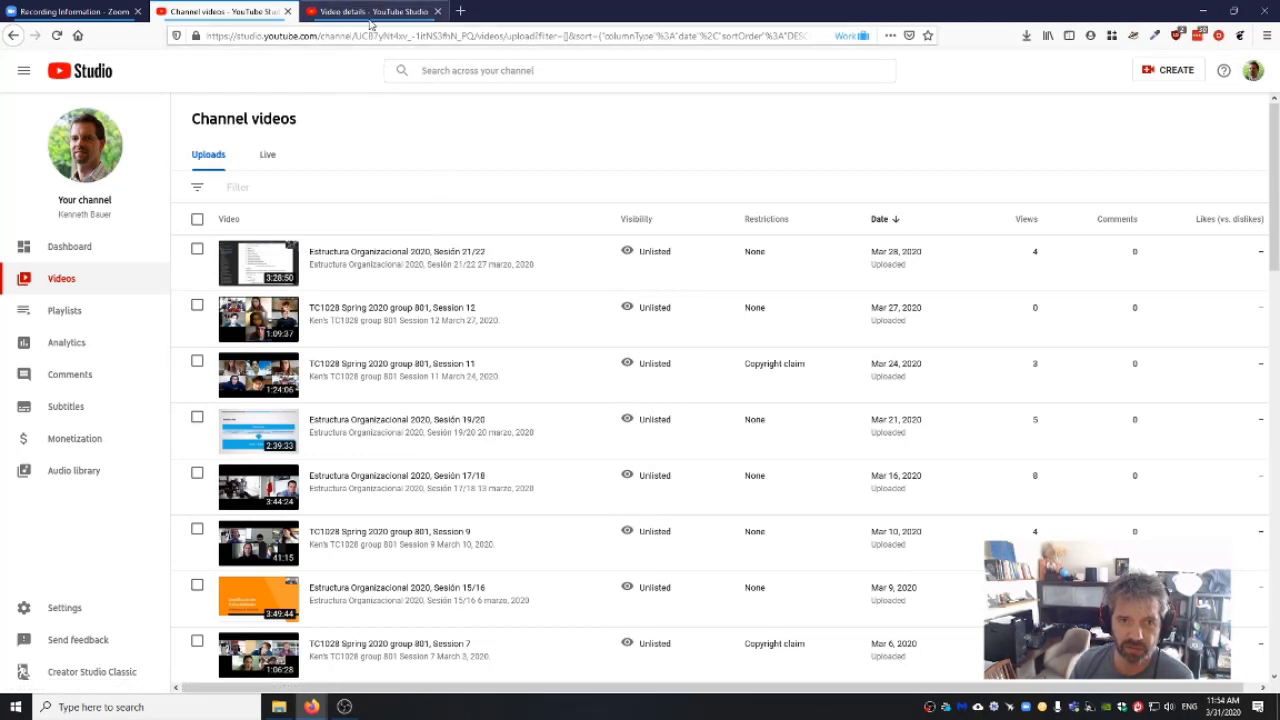
left_click(1162, 70)
left_click(1150, 97)
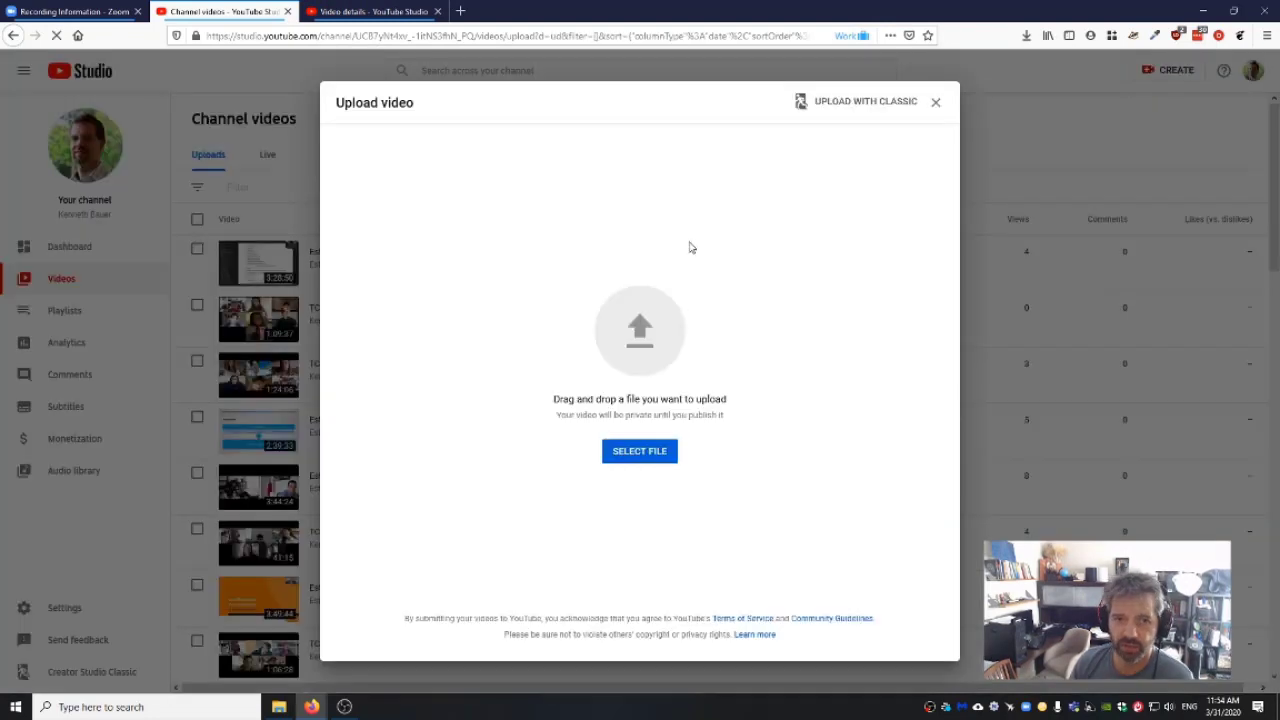
key("alt+Tab")
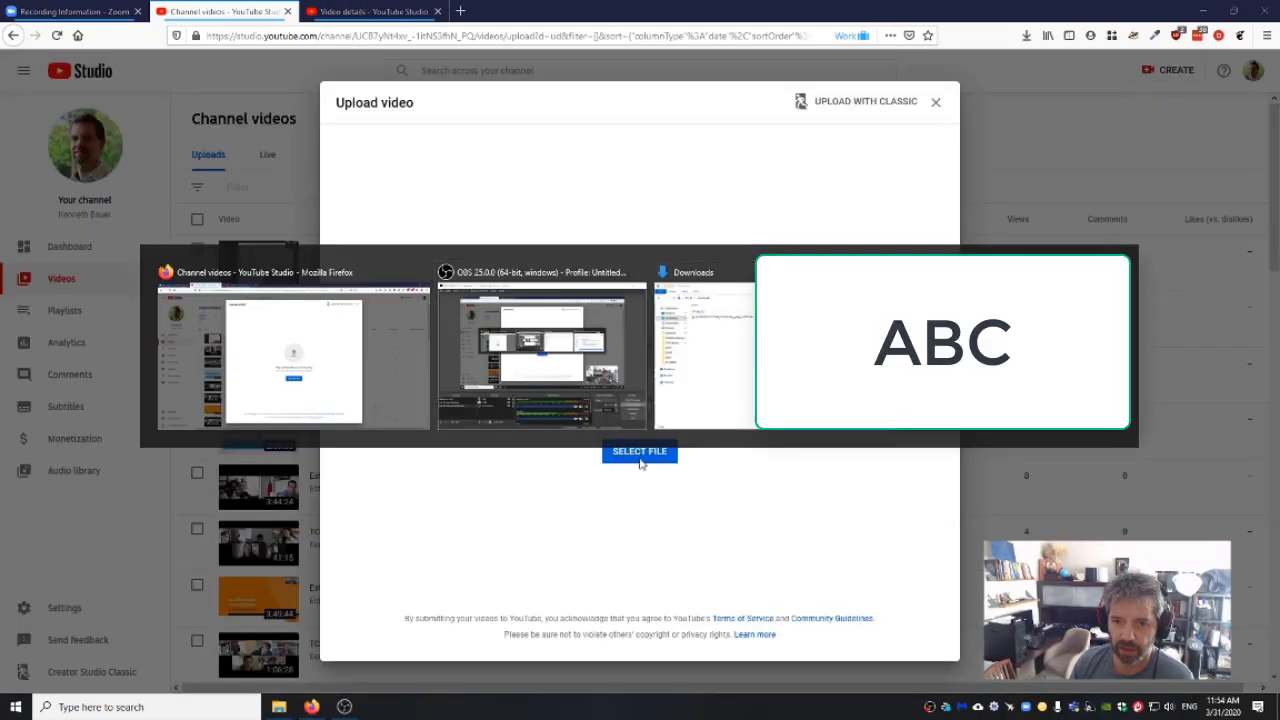
left_click_drag(703, 324, 484, 297)
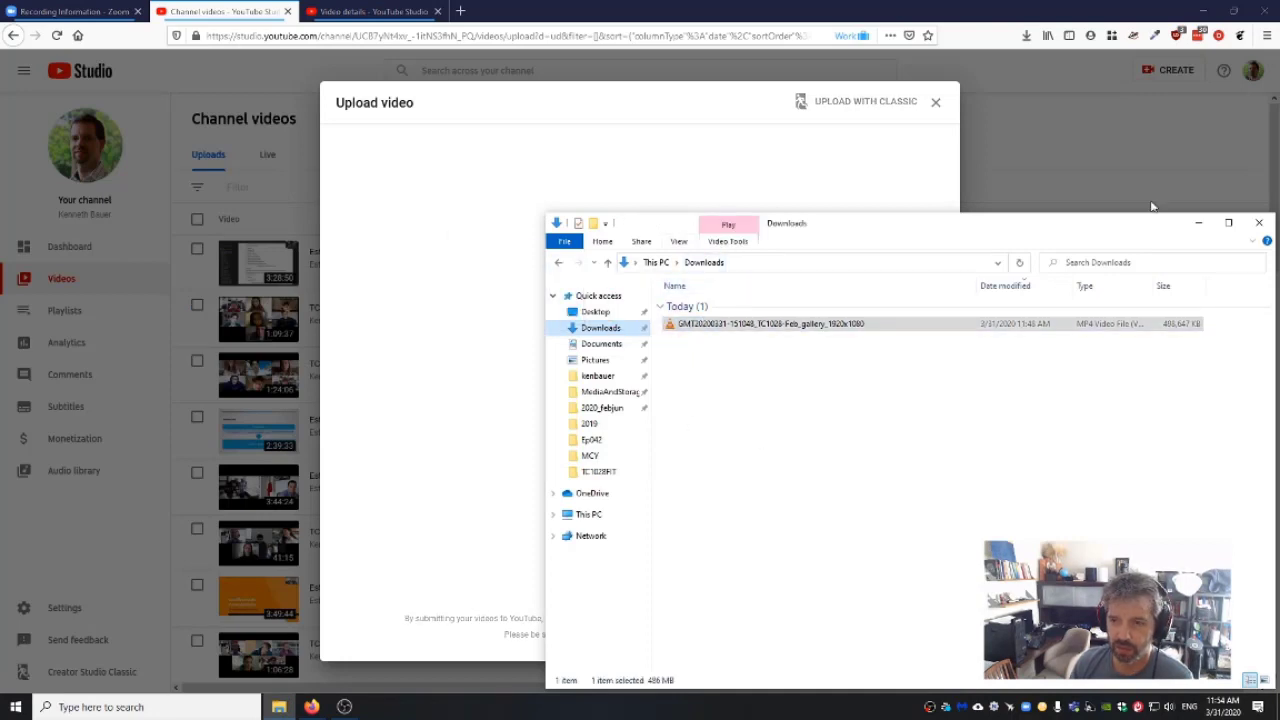
left_click_drag(1023, 223, 743, 249)
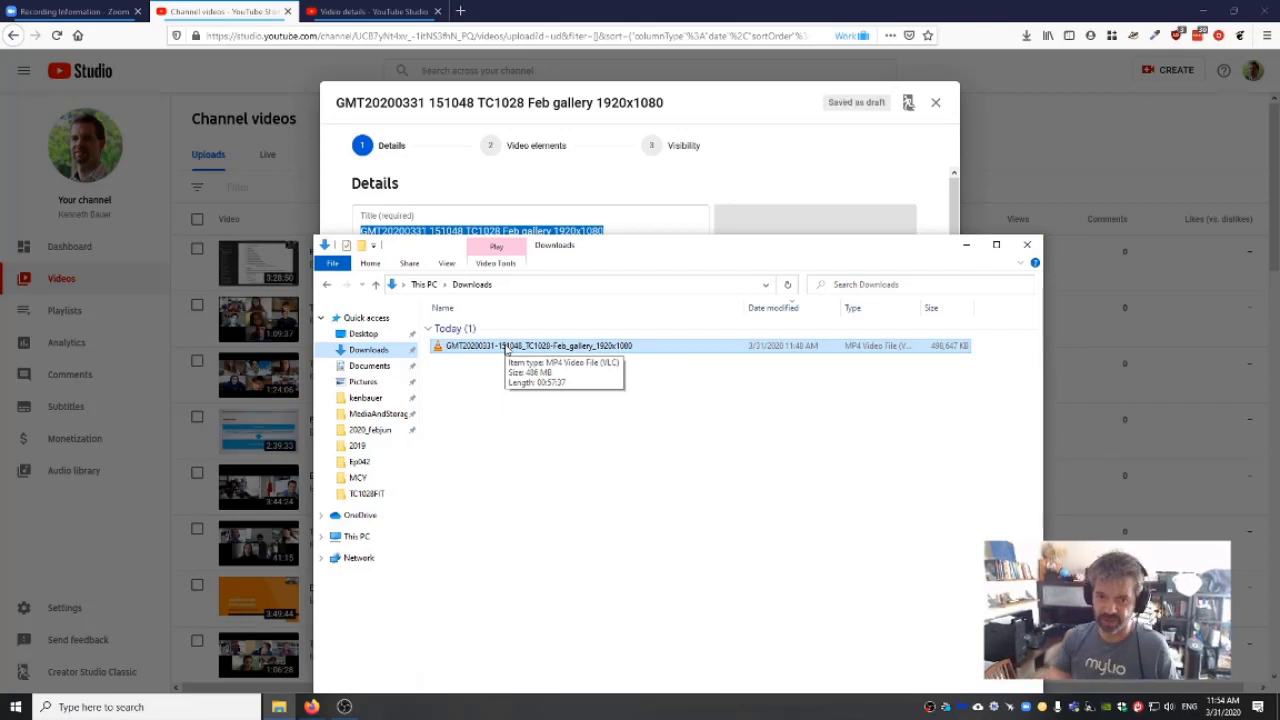
left_click(1027, 244)
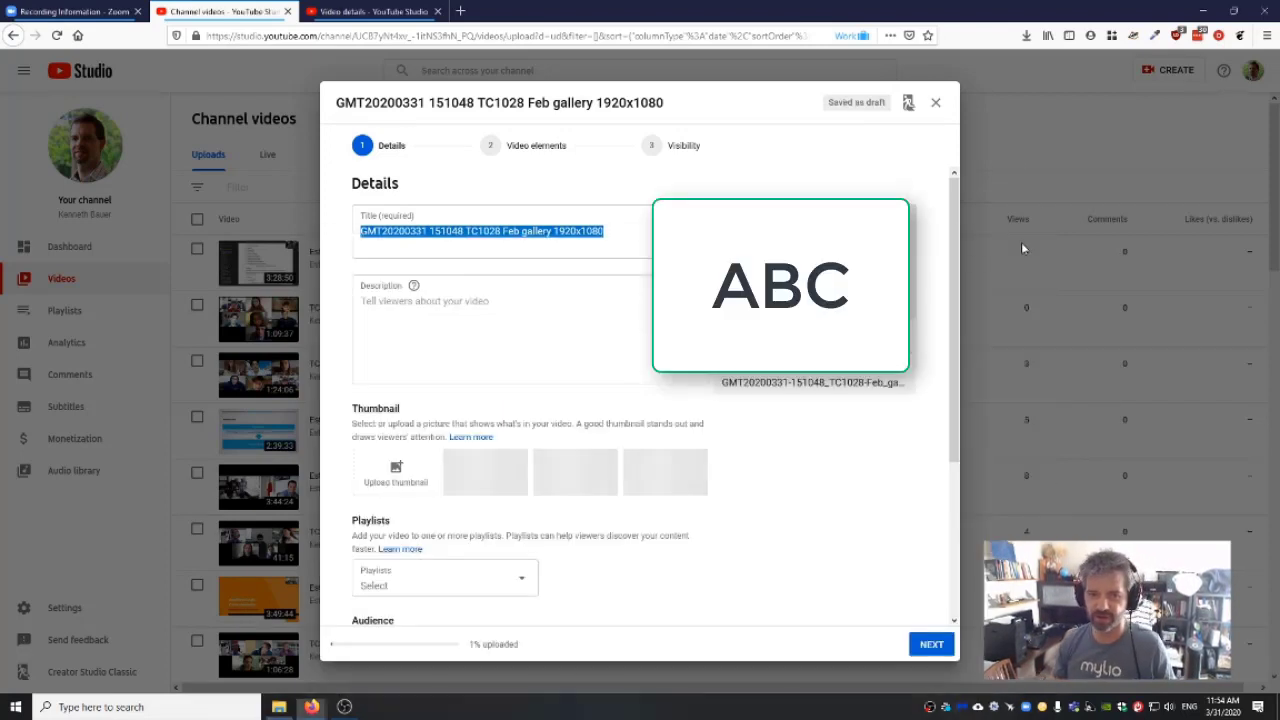
Step: Title the new video "TC1028 Spring 2020 group 801, Session 13", reusing the Session 12 video's title
left_click(387, 10)
left_click_drag(390, 213, 195, 213)
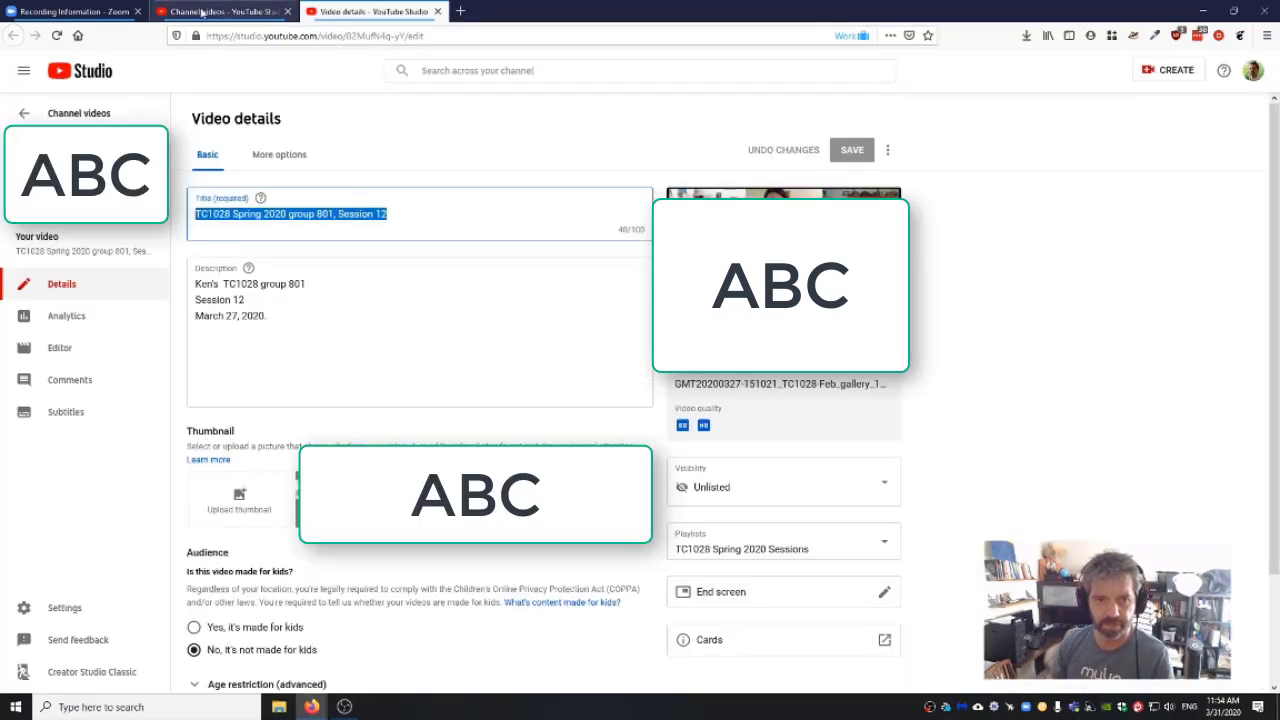
left_click(235, 11)
key("ctrl+v")
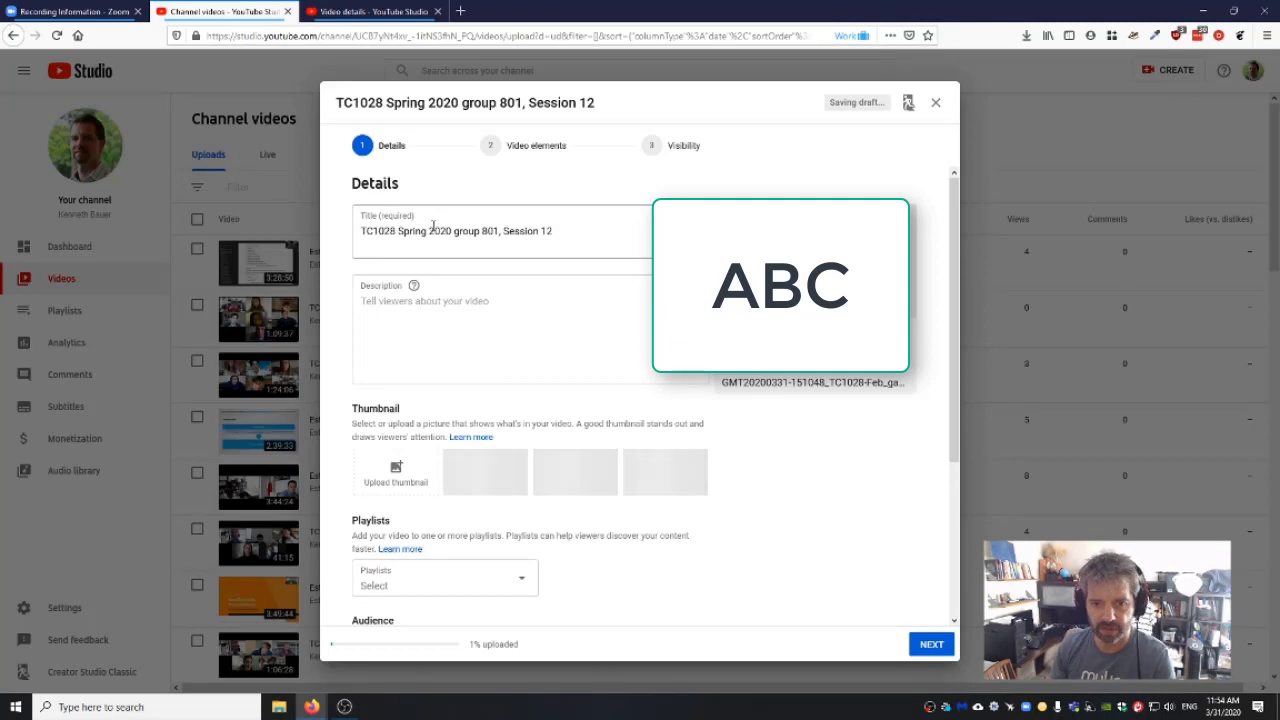
left_click(555, 231)
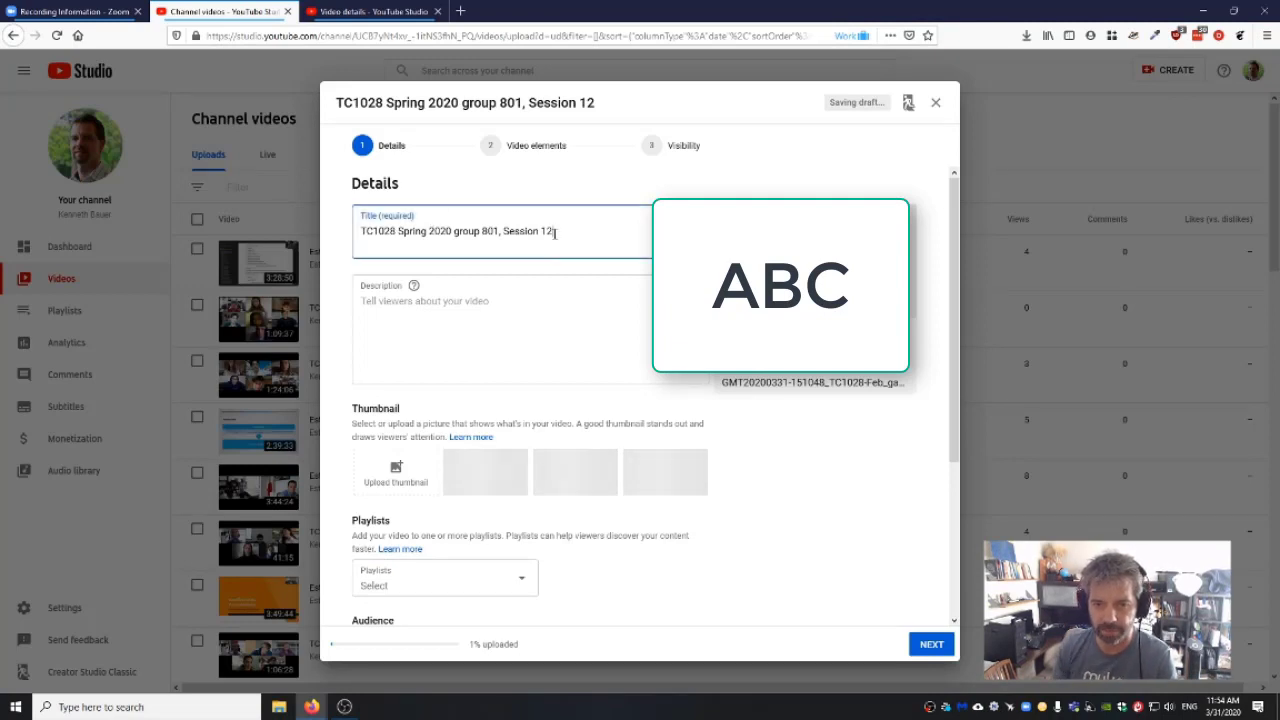
key("BackSpace")
type("3")
Step: Copy the Session 12 video's full description into the new video's description
left_click(375, 11)
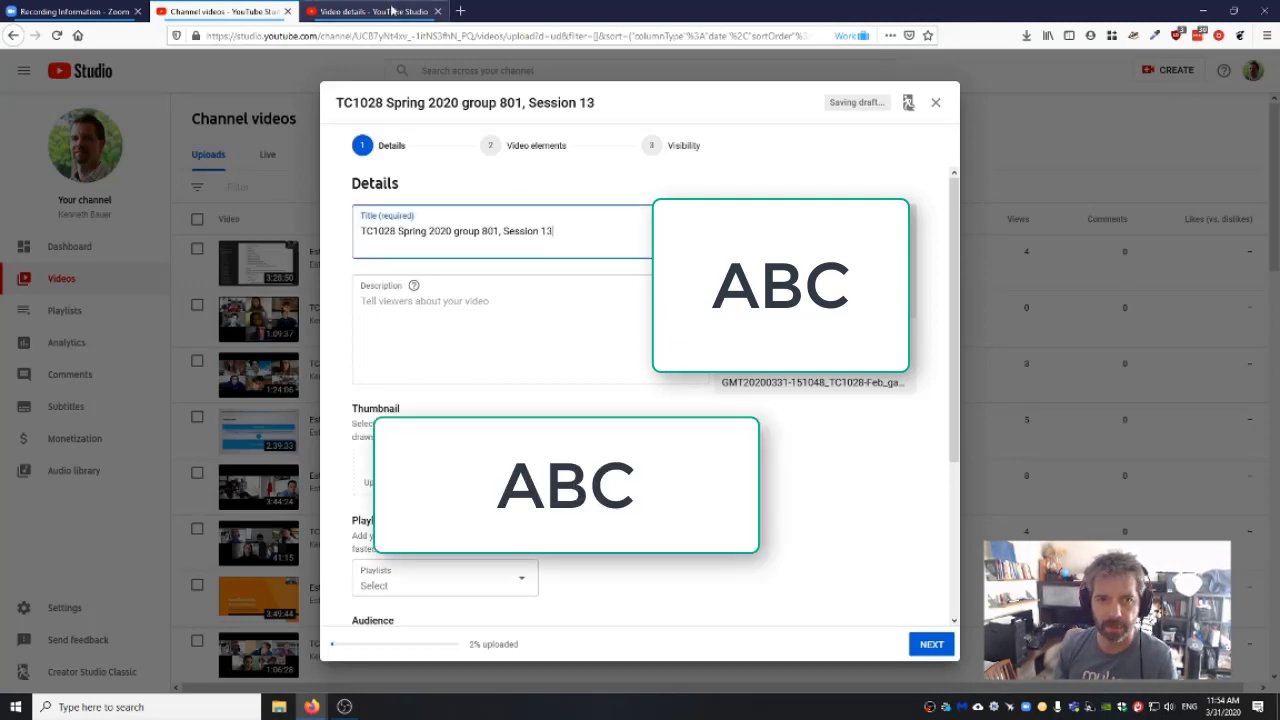
left_click(389, 284)
key("ctrl+a")
left_click(222, 11)
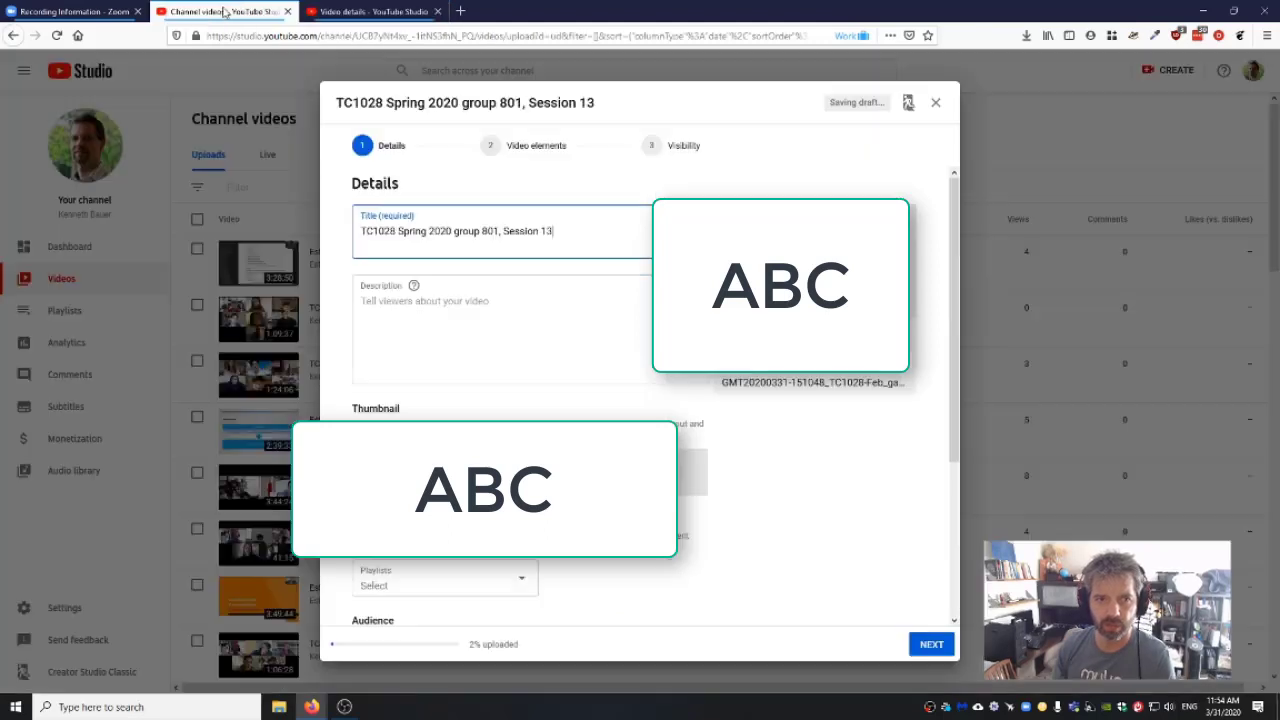
left_click(478, 310)
key("ctrl+v")
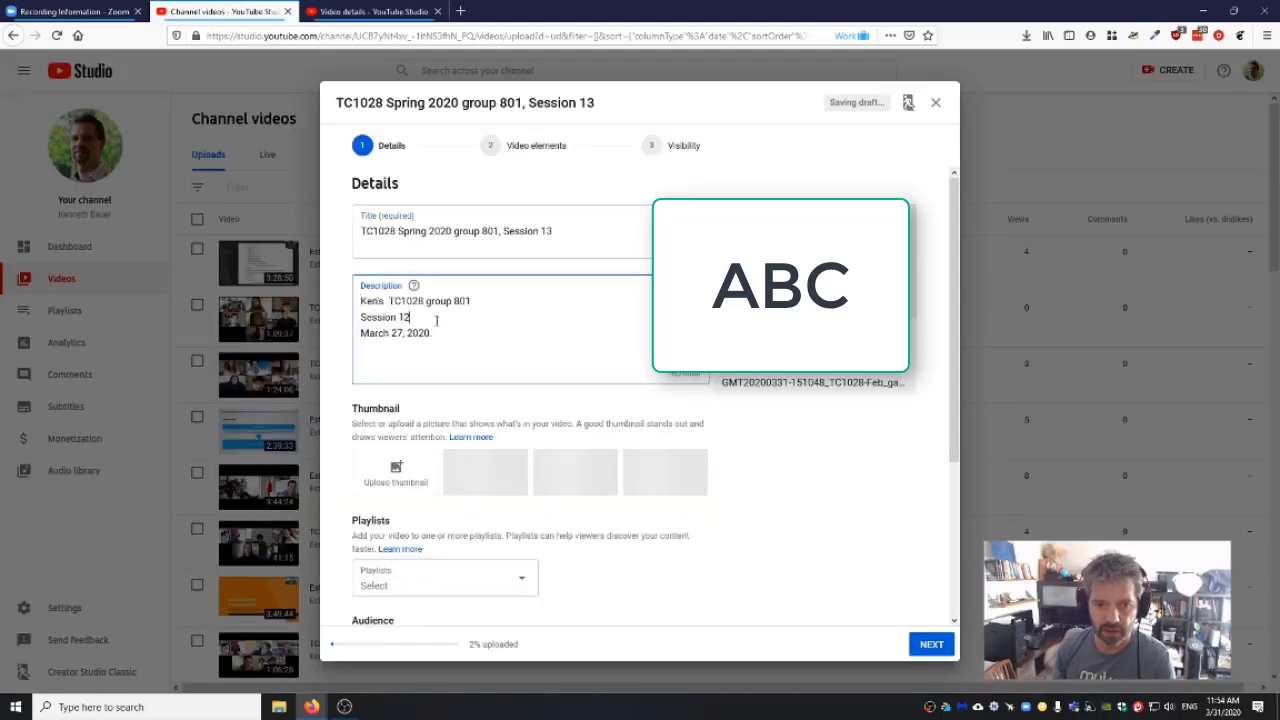
Step: Update the pasted description to read Session 13 and March 31, 2020
left_click(436, 319)
key("BackSpace")
type("3")
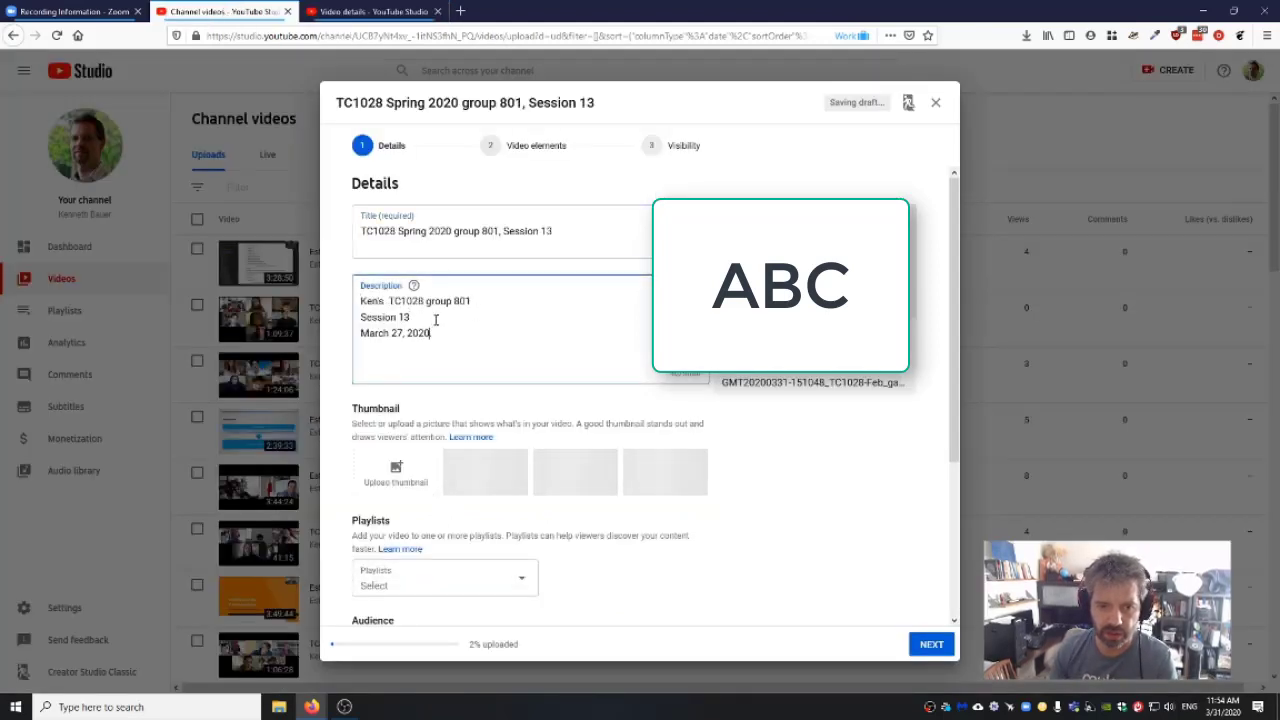
key("Down")
key("Left")
key("BackSpace")
key("BackSpace")
key("BackSpace")
type("31,")
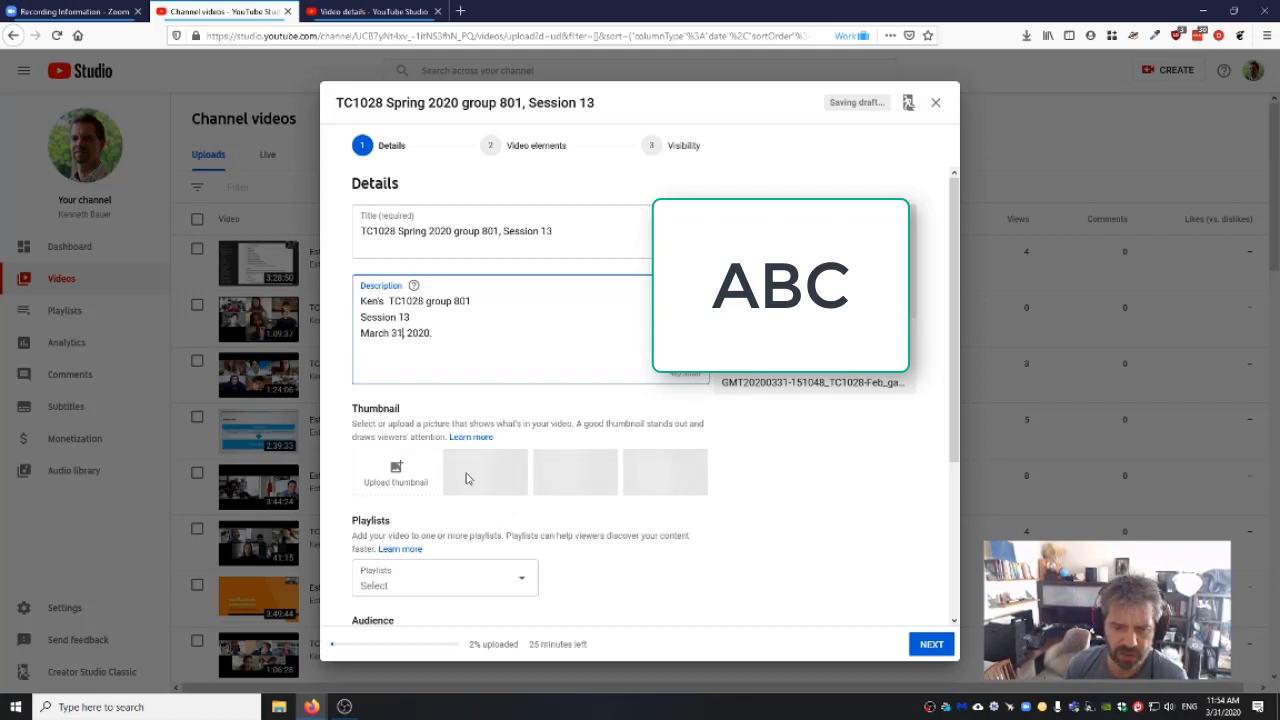
Step: Add the new video to the TC1028 Spring 2020 Sessions playlist
scroll(600, 530, "down", 2)
scroll(760, 524, "down", 3)
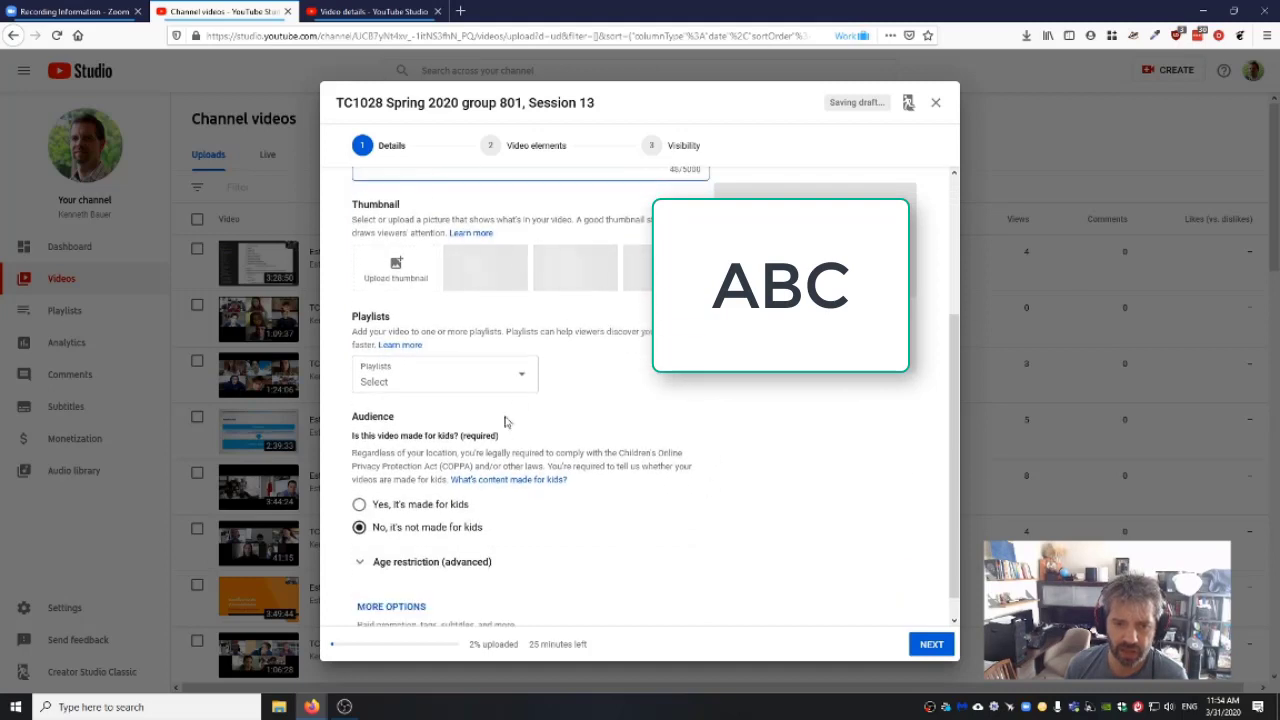
left_click(420, 372)
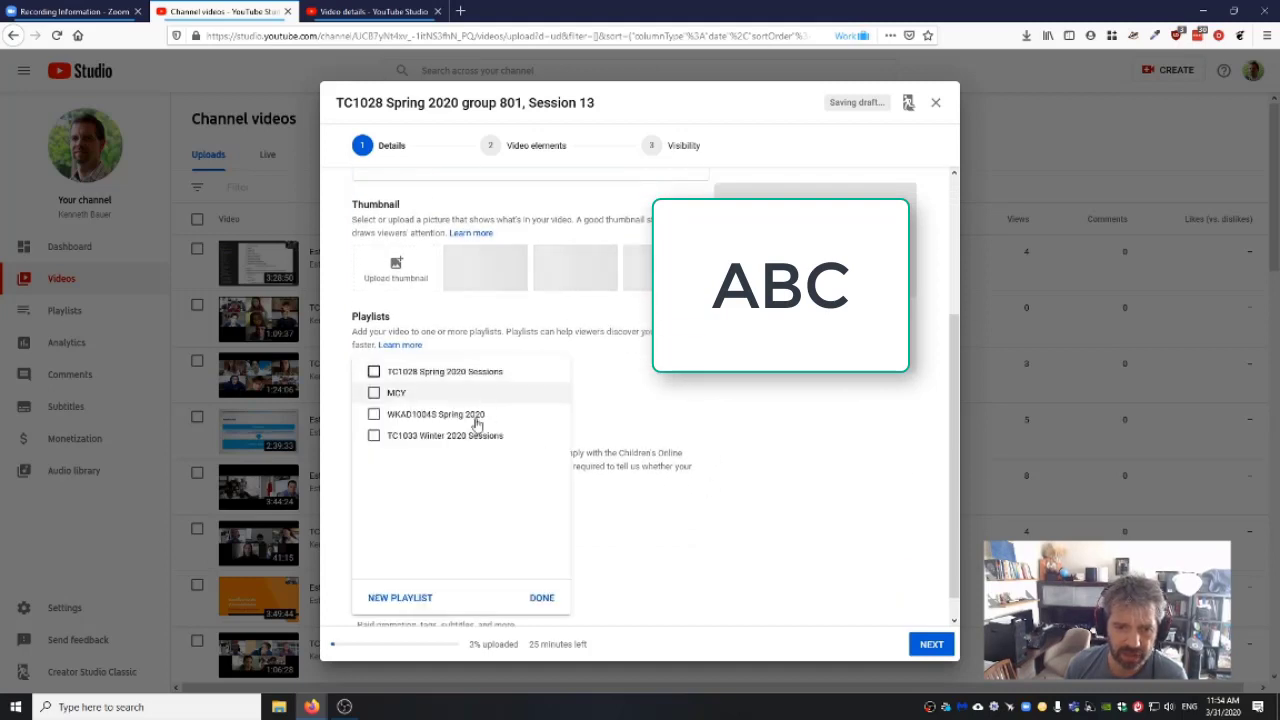
left_click(373, 371)
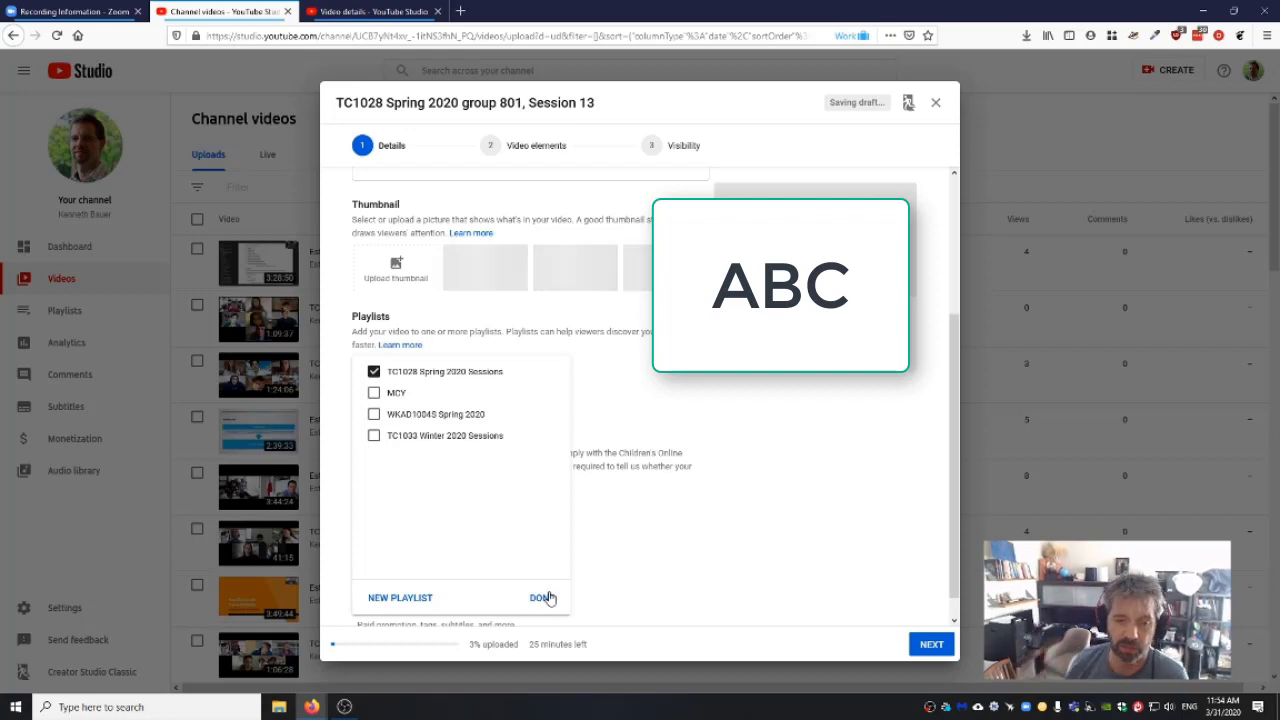
left_click(541, 598)
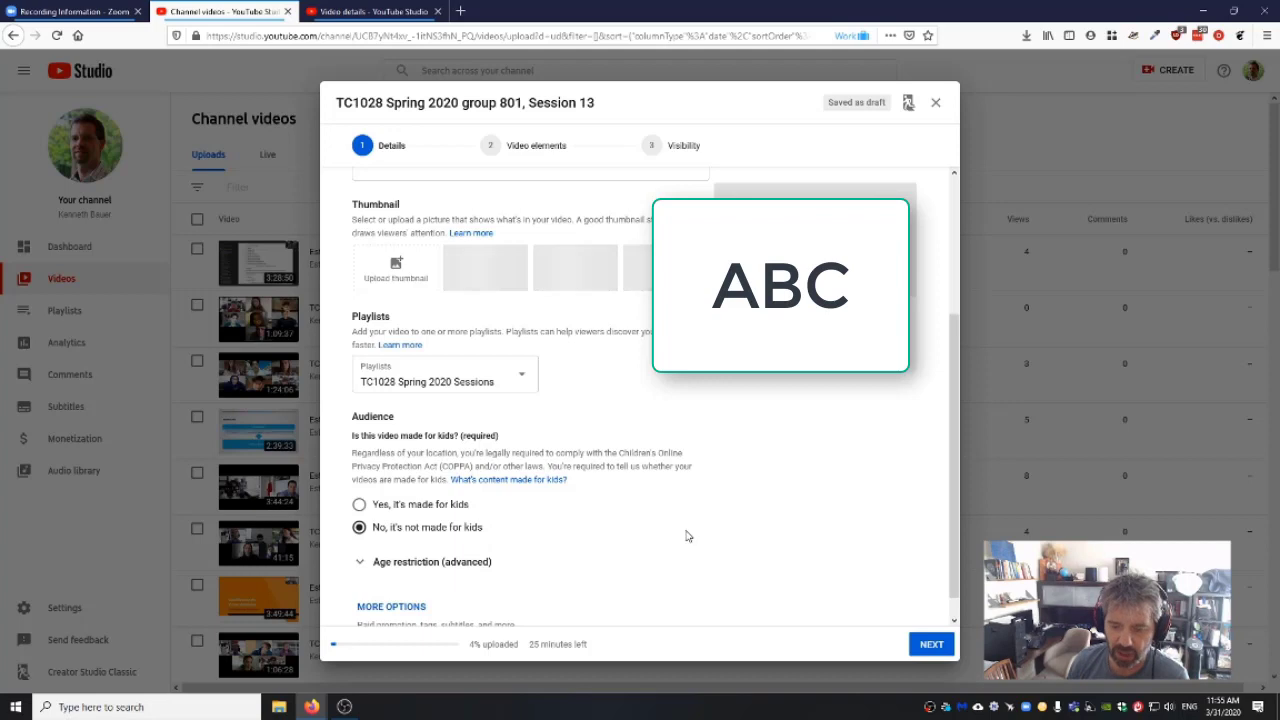
Step: Copy the new video's link from the upload details
scroll(686, 531, "down", 1)
scroll(686, 531, "up", 3)
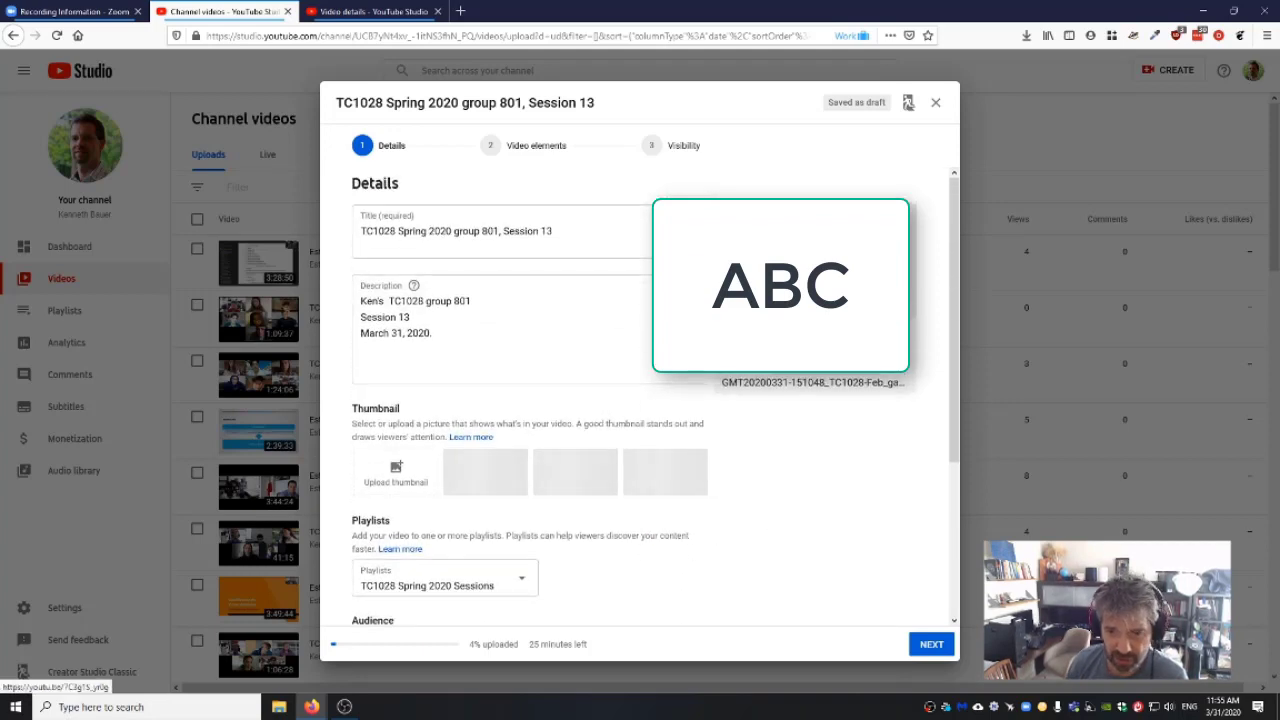
right_click(776, 347)
left_click(807, 464)
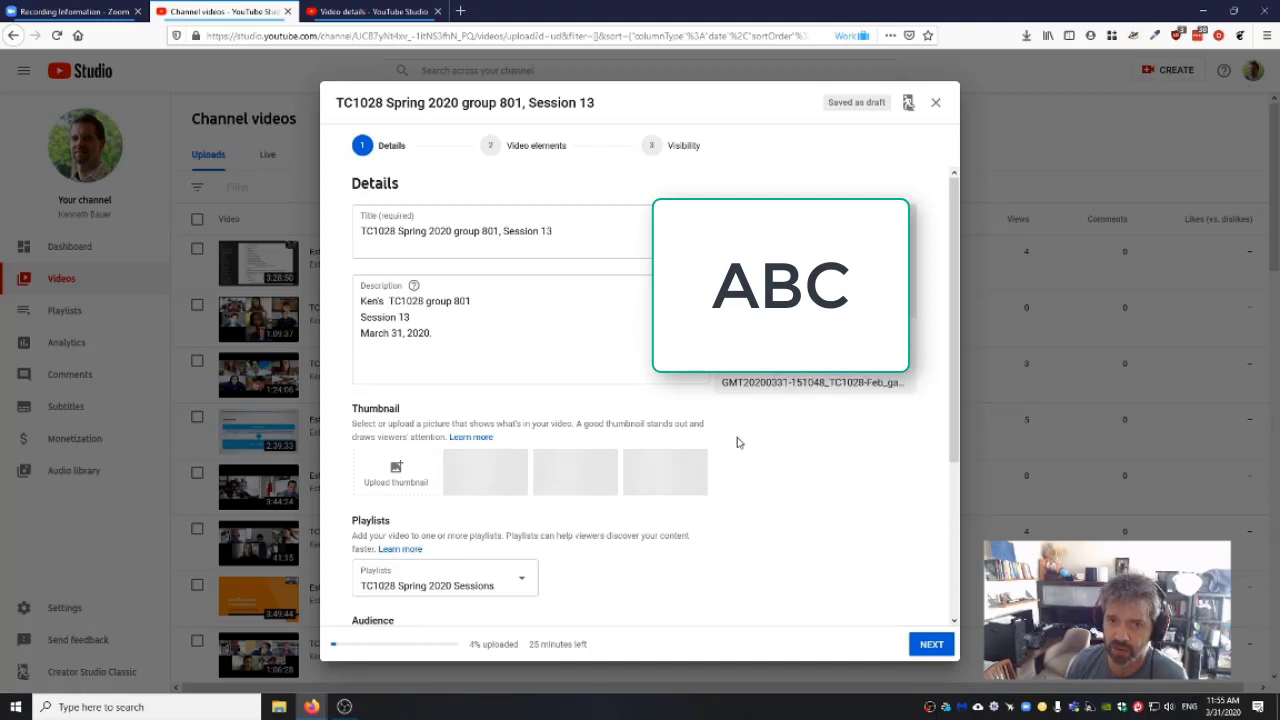
Step: Skip the video elements, set the new video's visibility to Unlisted and save it
left_click(928, 648)
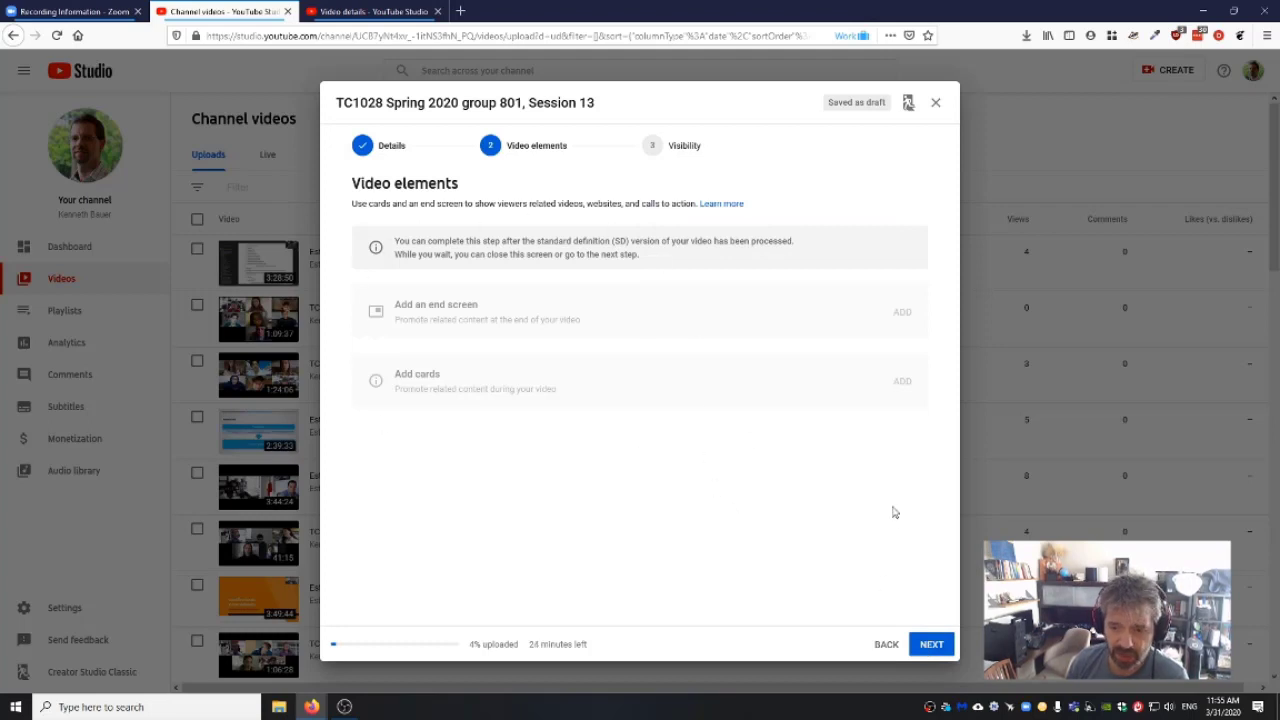
left_click(944, 648)
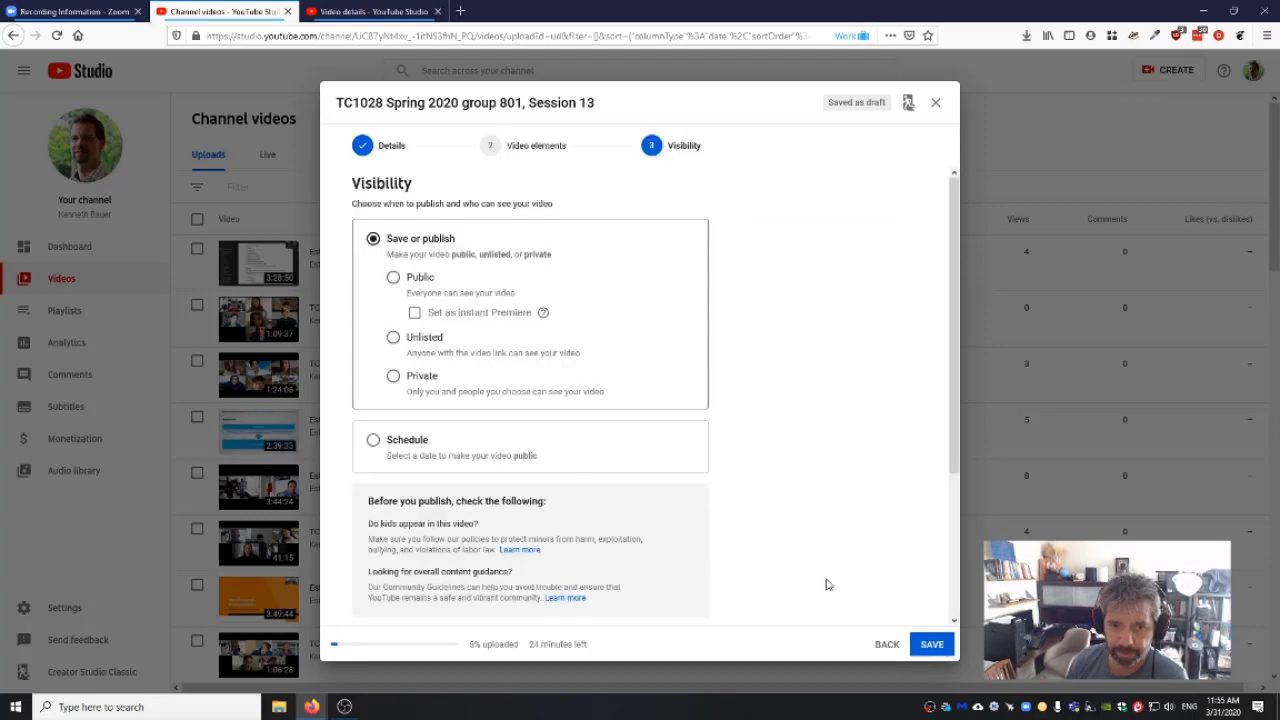
left_click(393, 338)
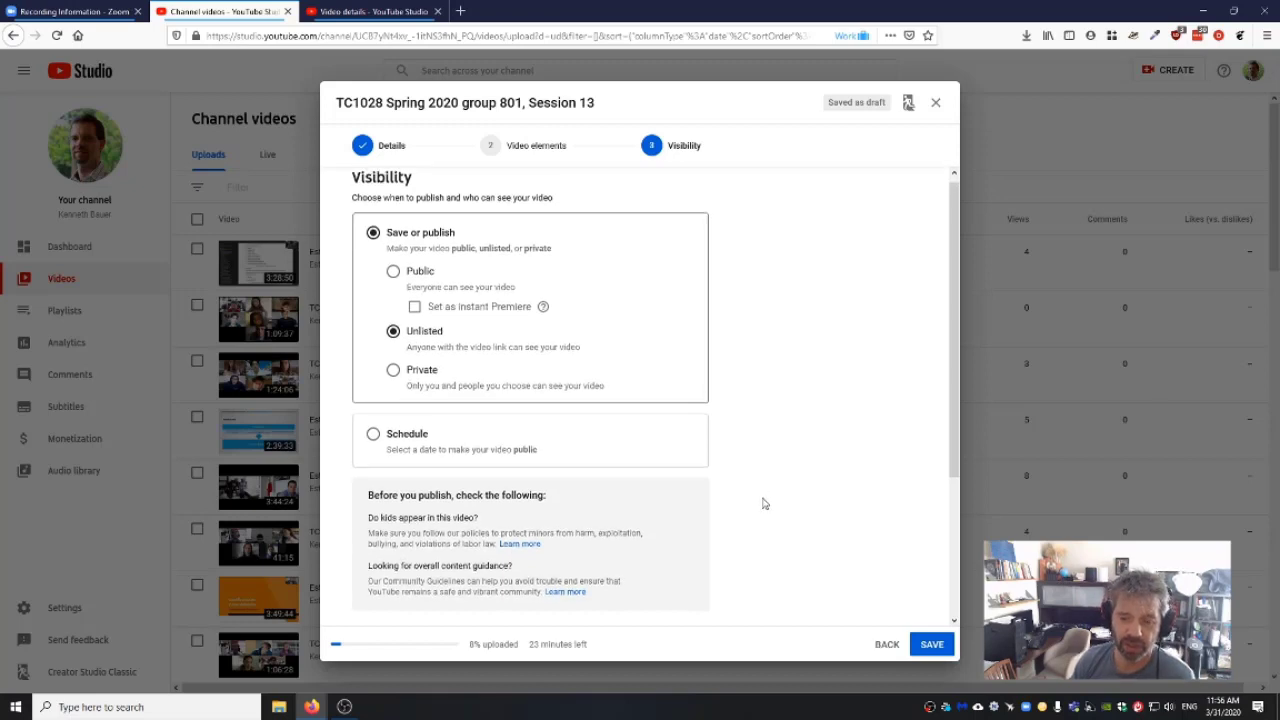
scroll(763, 502, "down", 1)
scroll(763, 503, "up", 1)
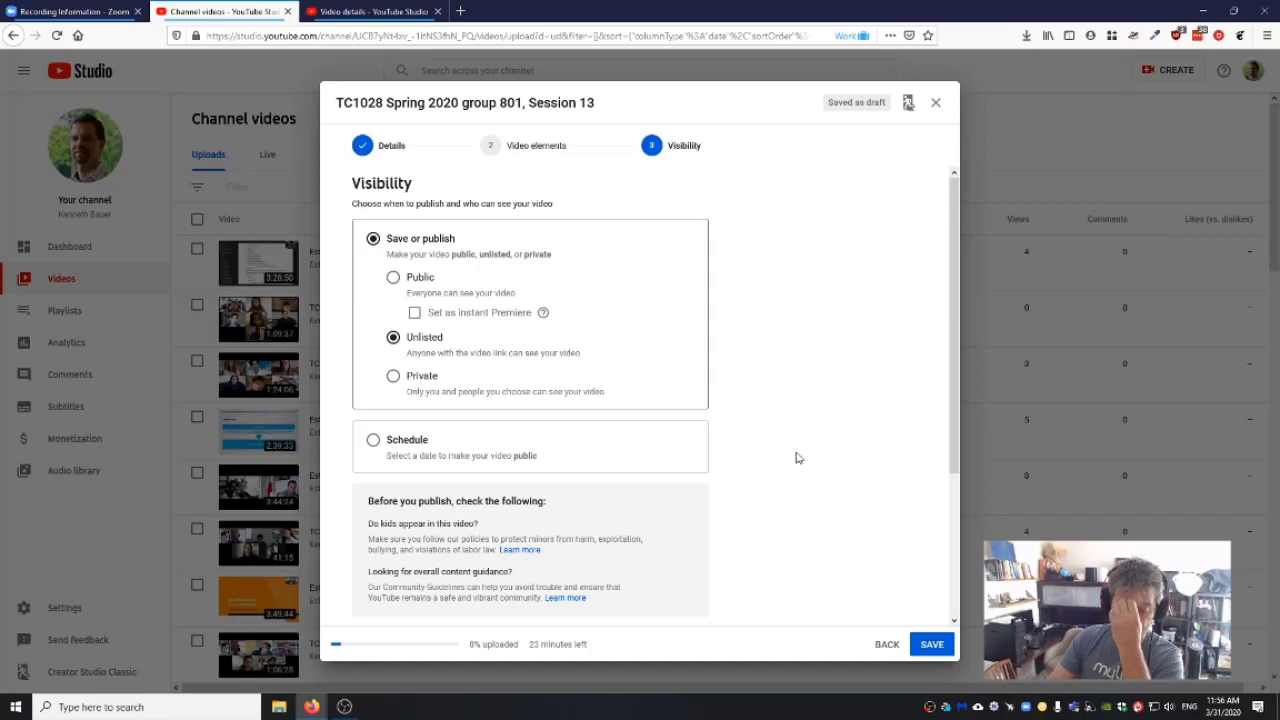
left_click(931, 644)
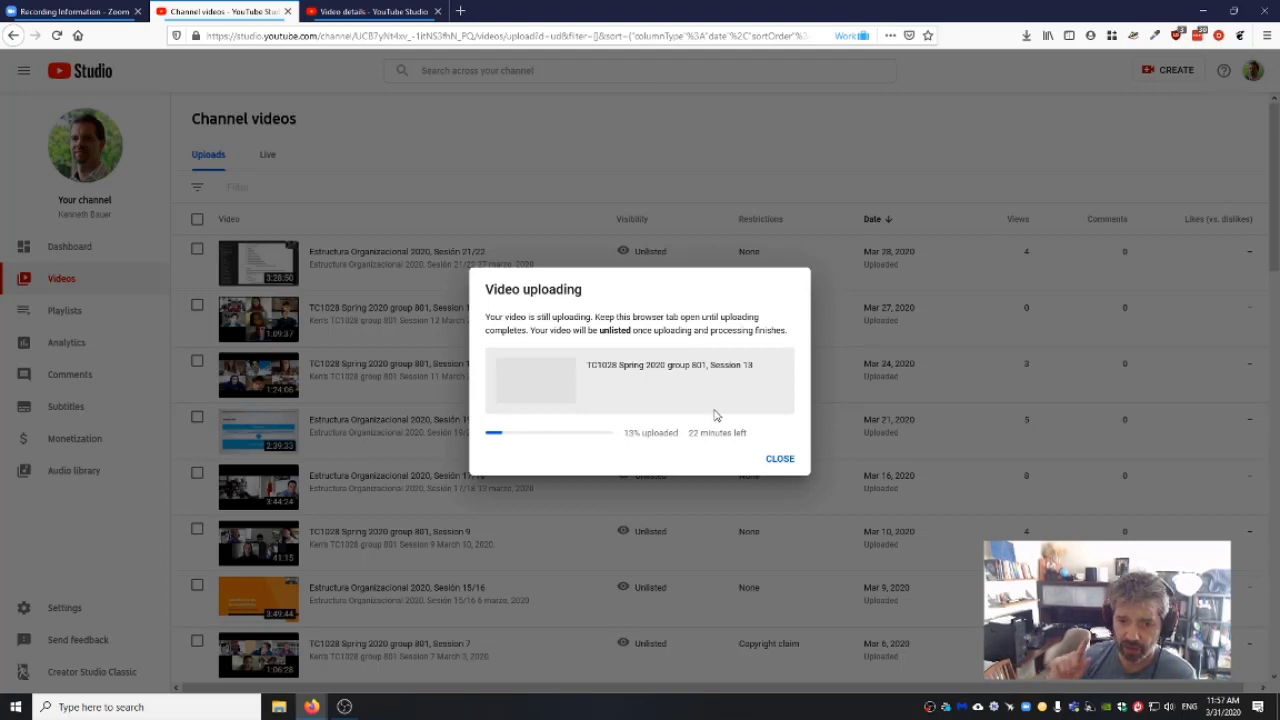
Step: Return from the Session 12 details to the channel videos list and open that March 27 video's options for getting a shareable link
left_click(369, 12)
left_click(25, 114)
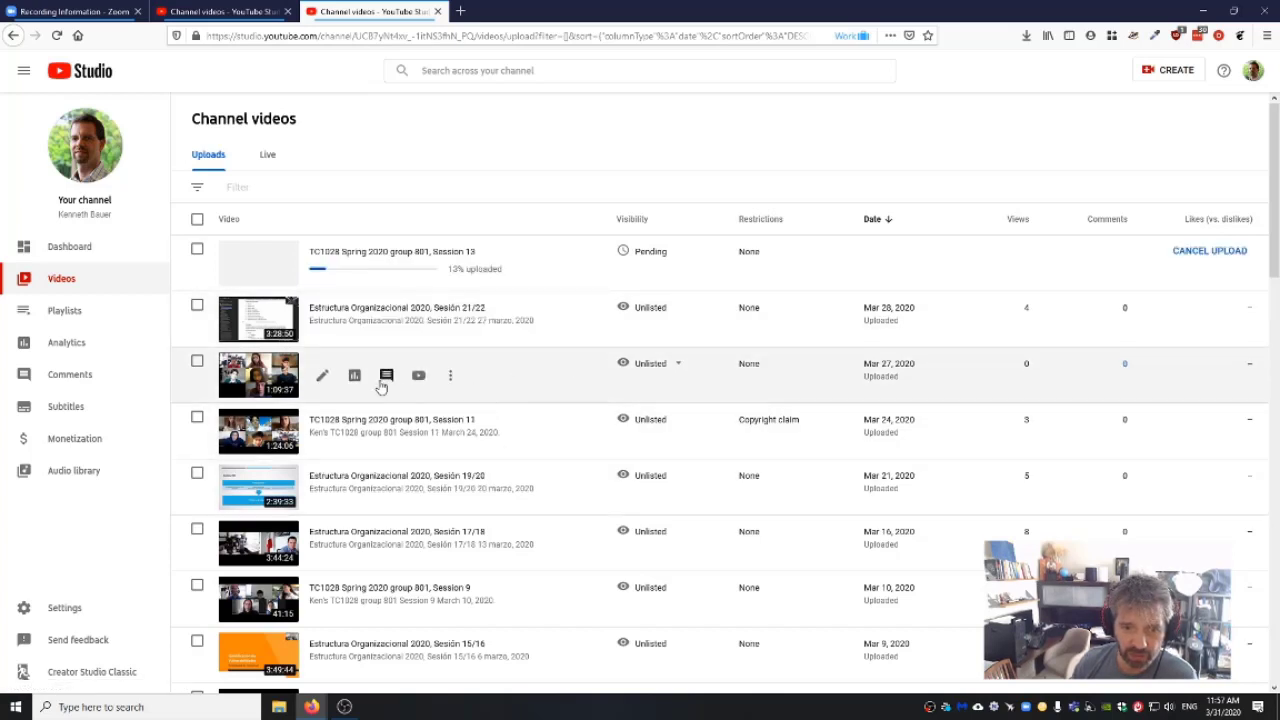
left_click(451, 378)
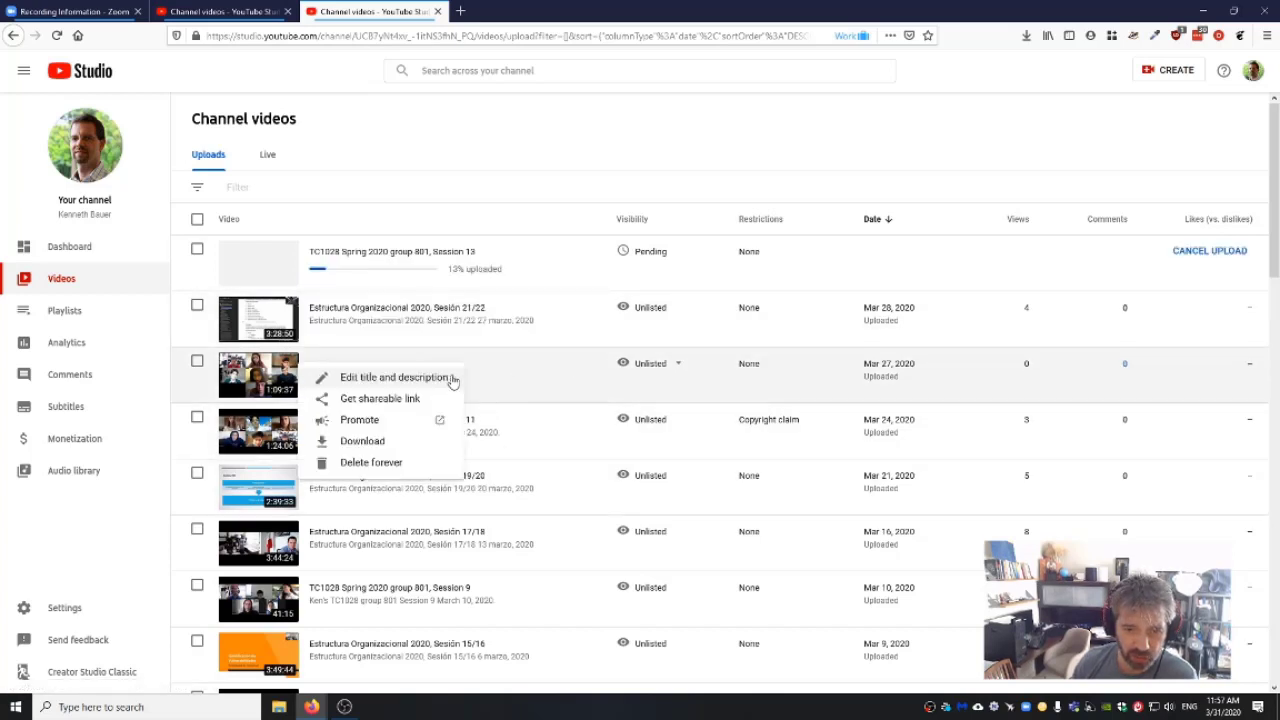
left_click(482, 388)
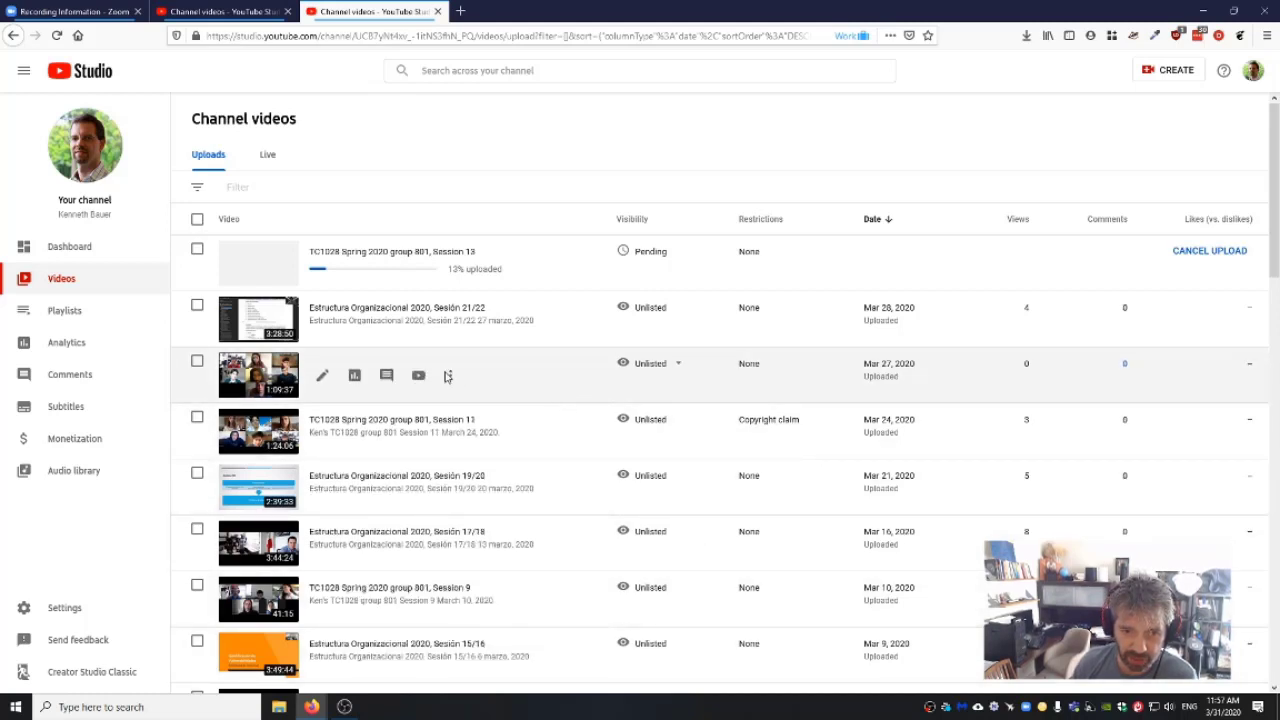
left_click(450, 377)
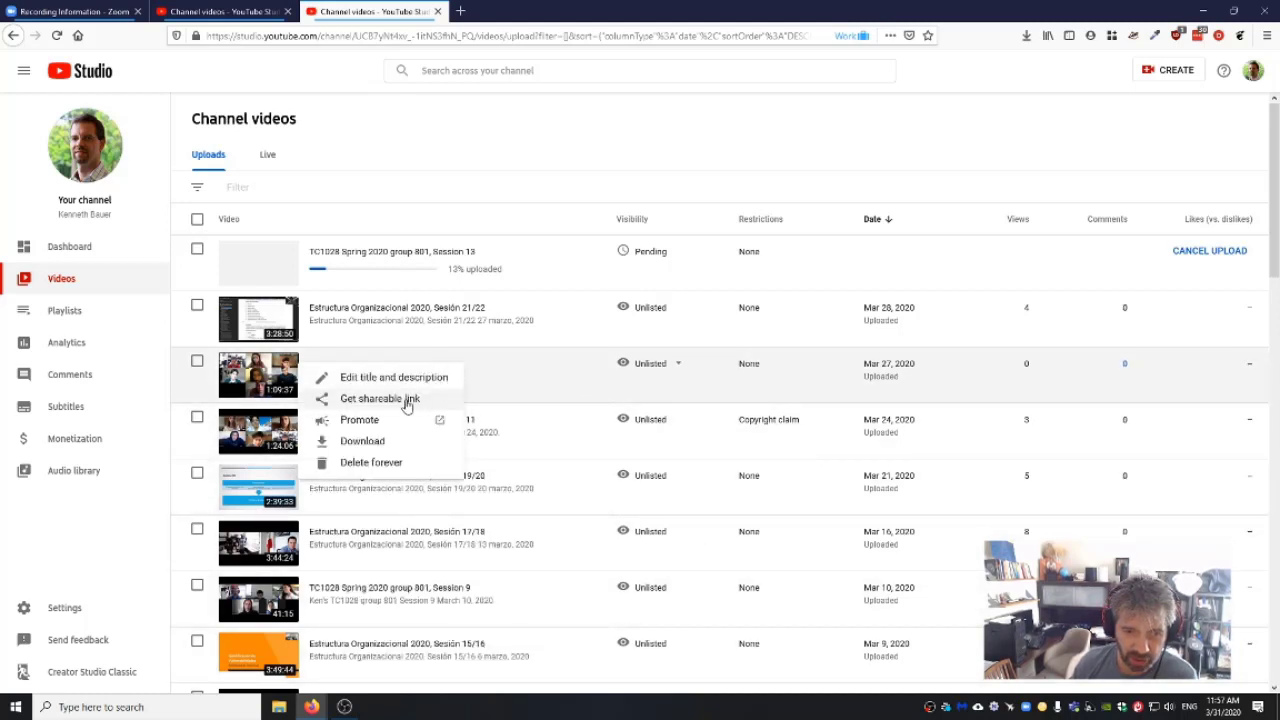